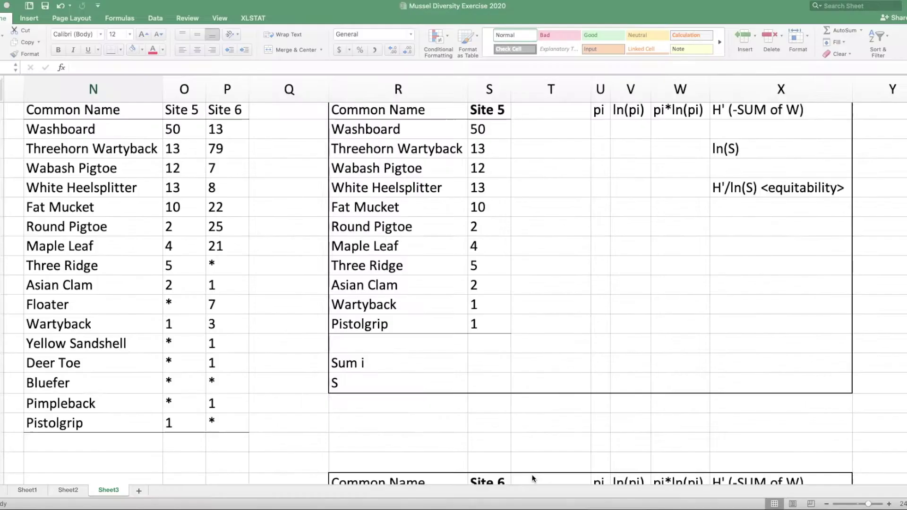
# Total the Site 5 counts in S14 with =SUM(S2:S12), giving 113
pyautogui.click(479, 362)
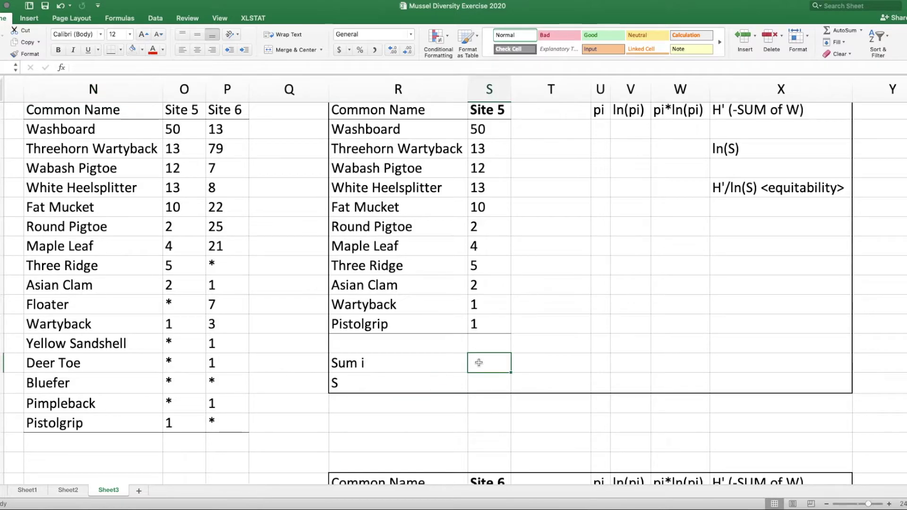
pyautogui.write('=SUM(')
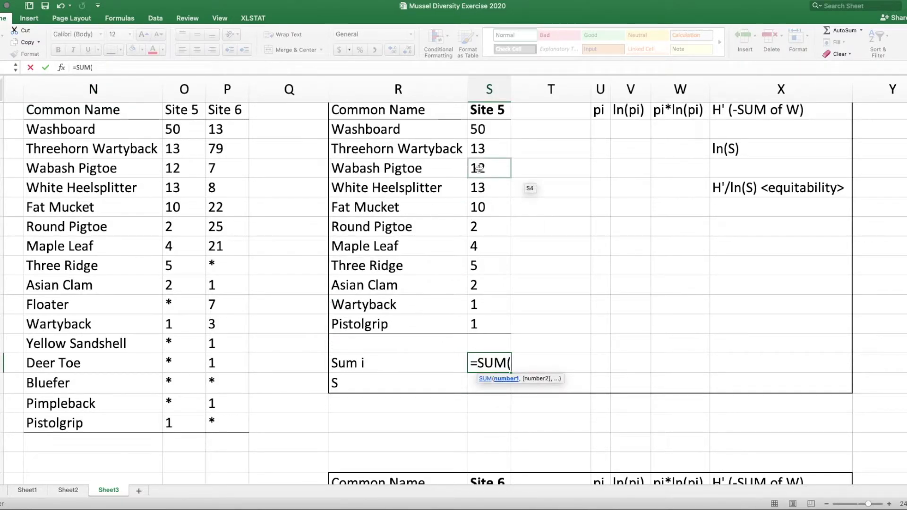
pyautogui.moveTo(482, 130); pyautogui.dragTo(480, 328)
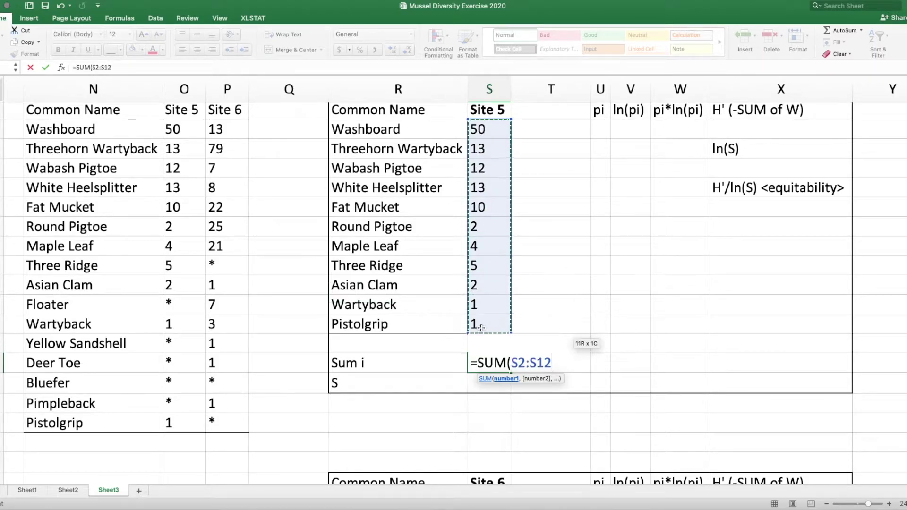
pyautogui.write(')')
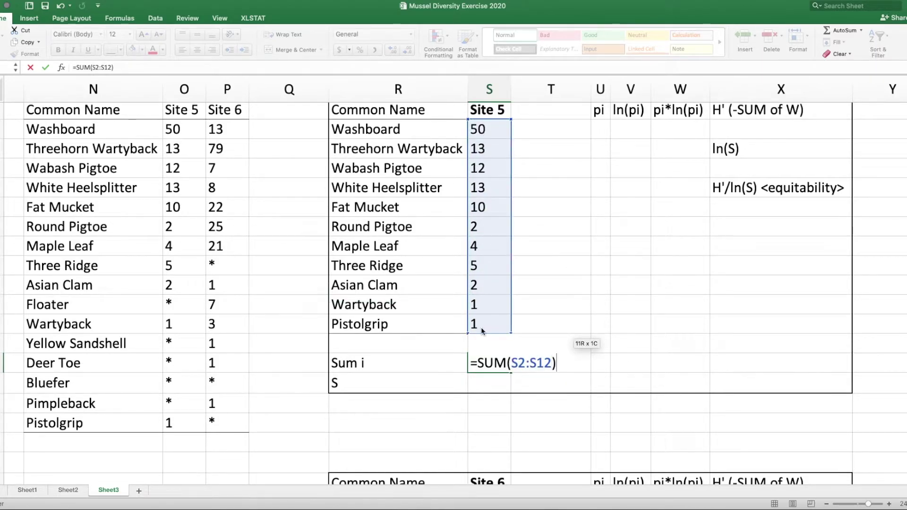
pyautogui.press('Return')
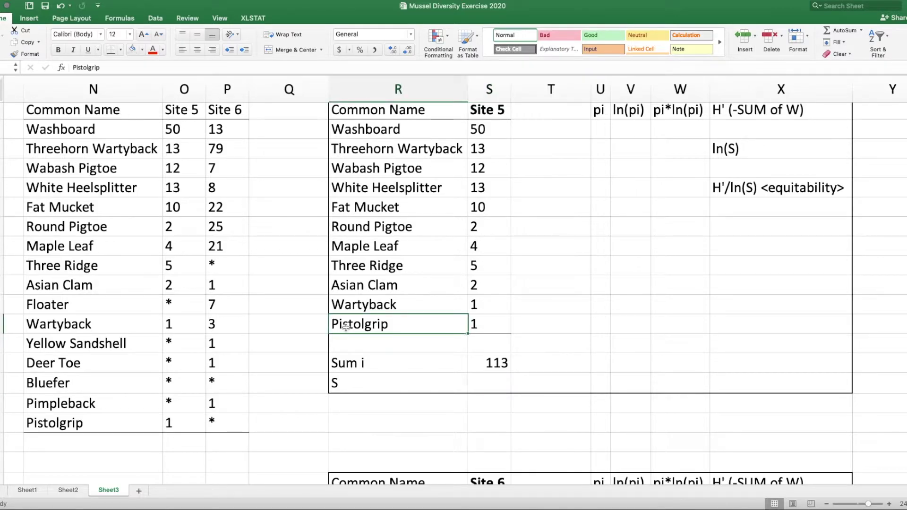
# Count the Site 5 species rows and enter 11 as S in S15
pyautogui.press('Up')
pyautogui.press('Up')
pyautogui.press('Up')
pyautogui.press('Up')
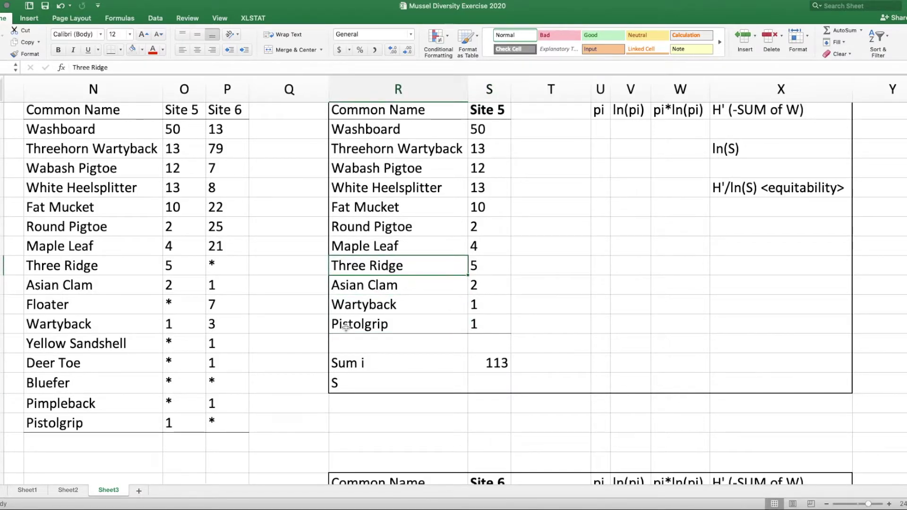
pyautogui.press('Up')
pyautogui.press('Up')
pyautogui.press('Up')
pyautogui.press('Up')
pyautogui.press('Up')
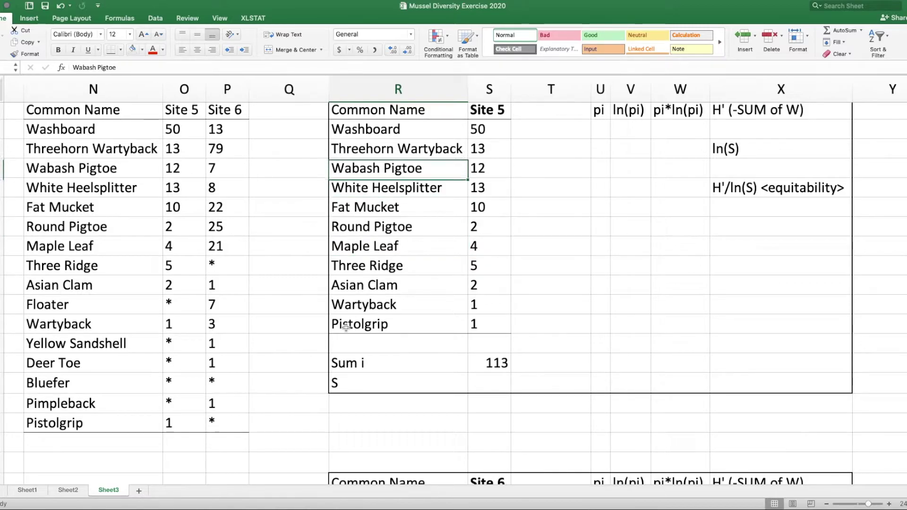
pyautogui.press('Up')
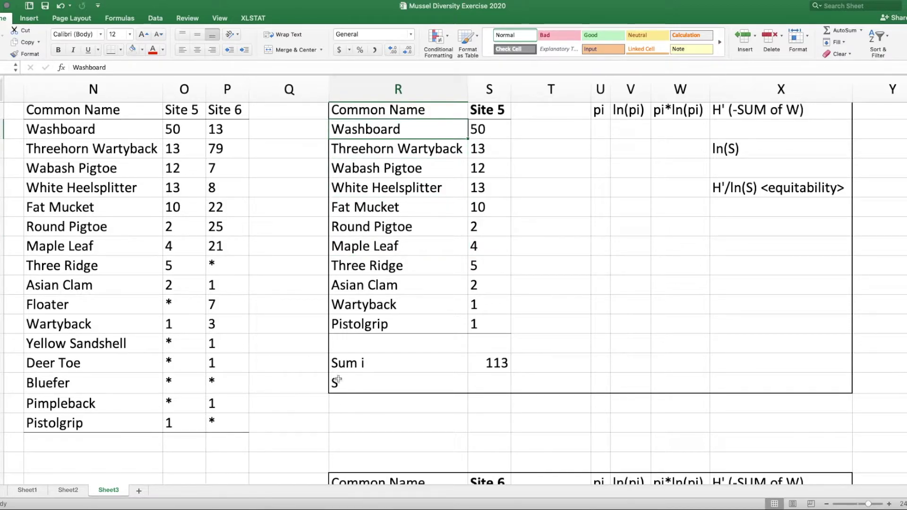
pyautogui.click(500, 382)
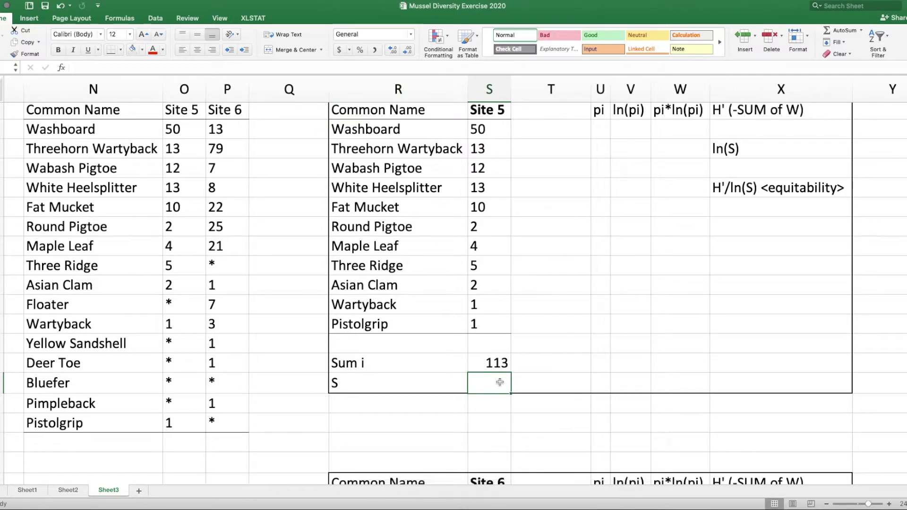
pyautogui.write('11')
pyautogui.press('Return')
pyautogui.click(557, 420)
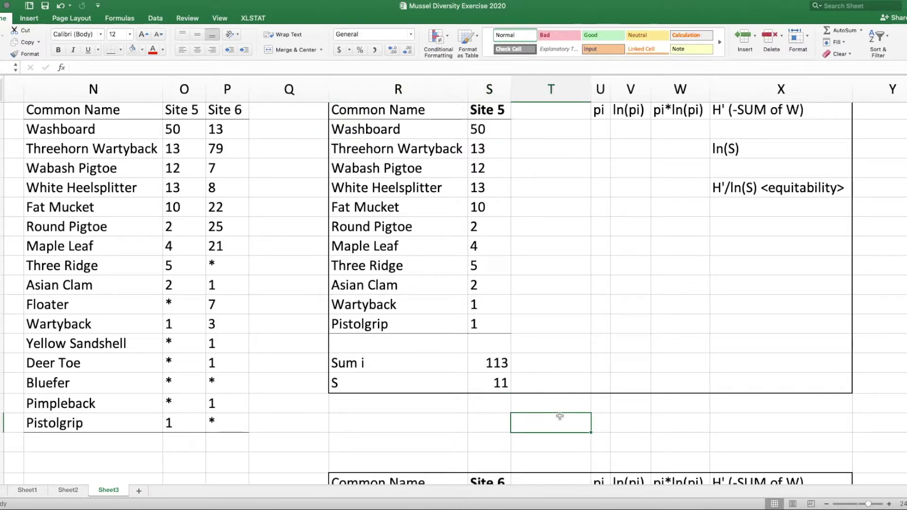
# Enter =(S2/113) in U2 and fill it down to U12, giving pi 0.442 to 0.009
pyautogui.click(601, 128)
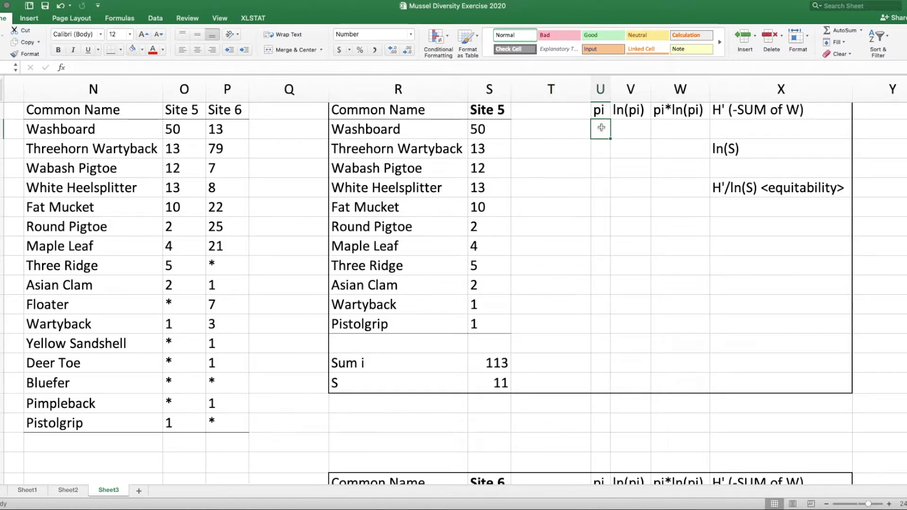
pyautogui.write('=(')
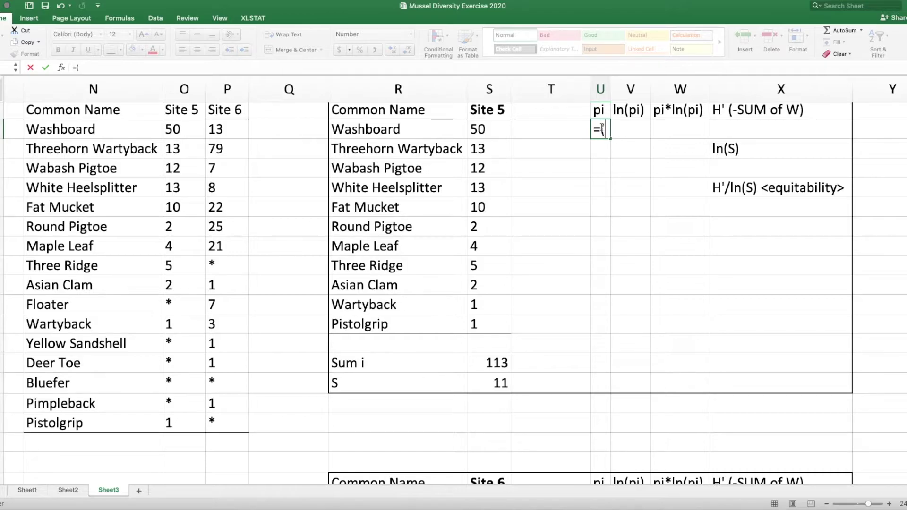
pyautogui.click(488, 128)
pyautogui.click(486, 128)
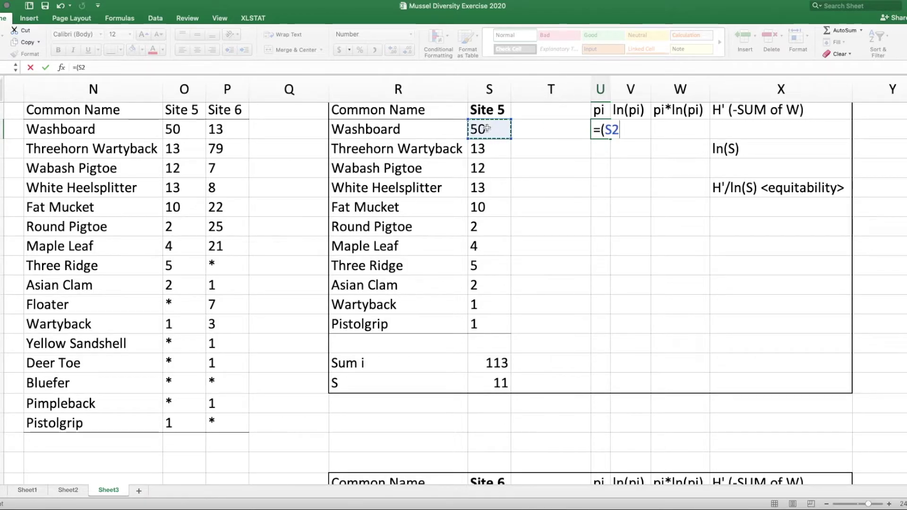
pyautogui.write('/')
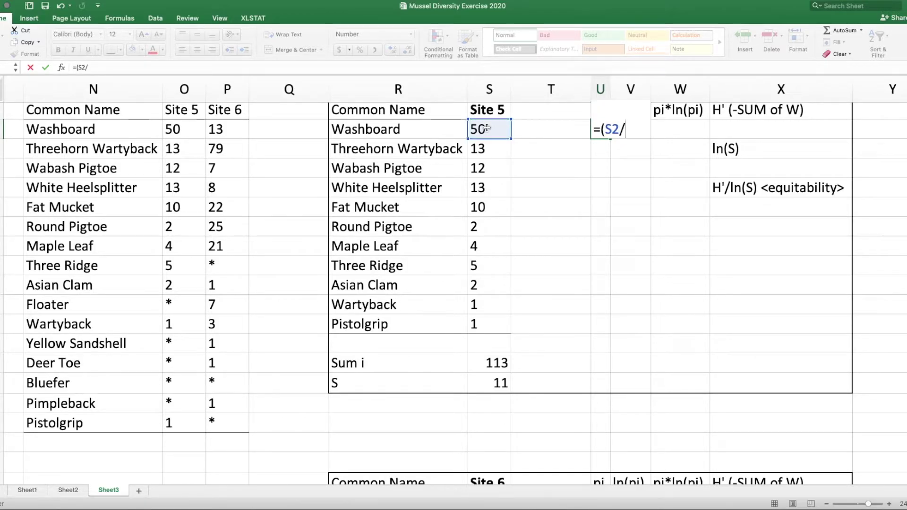
pyautogui.write('113)')
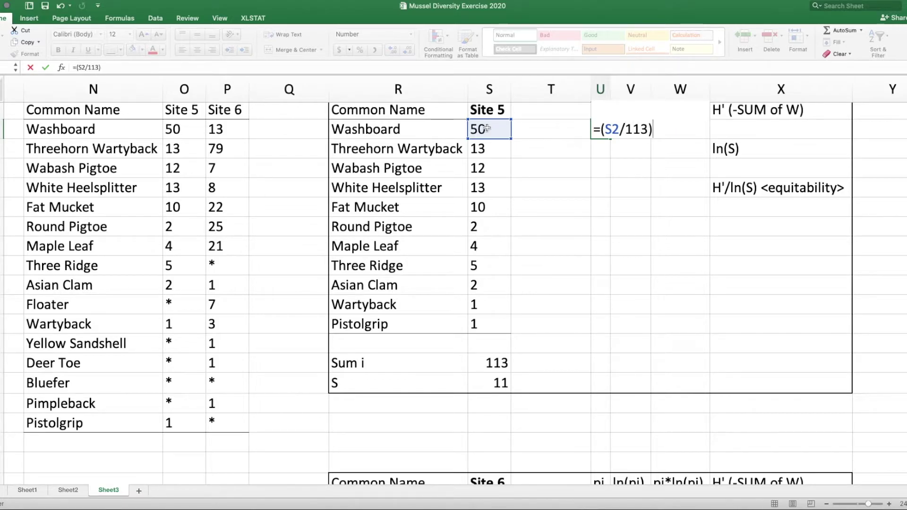
pyautogui.press('Return')
pyautogui.click(614, 129)
pyautogui.moveTo(632, 137); pyautogui.dragTo(632, 336)
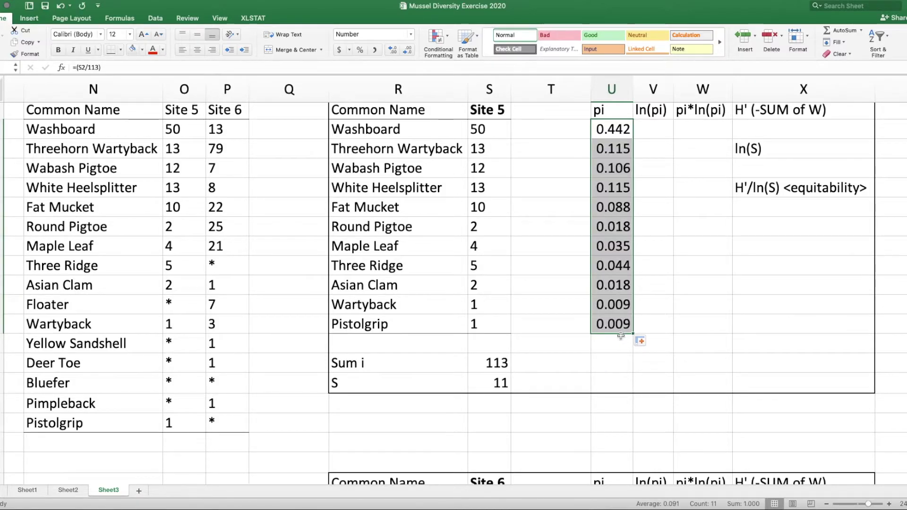
# Enter =LN(U2) in V2 and fill down to V12, giving ln(pi) -0.815 to -4.727
pyautogui.click(614, 345)
pyautogui.click(639, 128)
pyautogui.write('=')
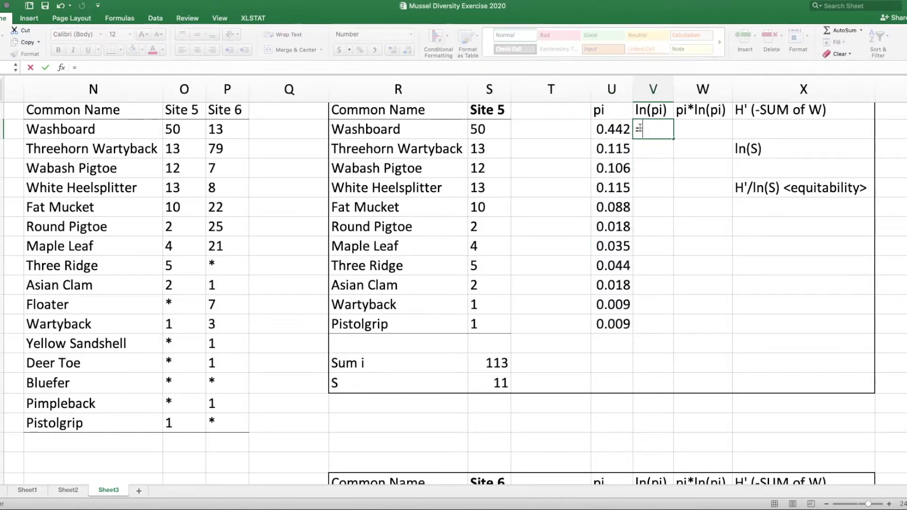
pyautogui.write('LN(')
pyautogui.click(600, 129)
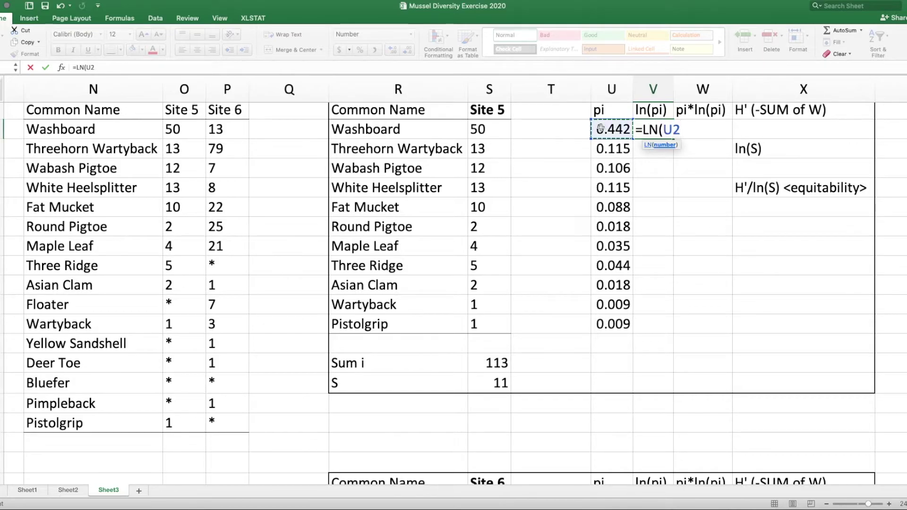
pyautogui.write(')')
pyautogui.press('Return')
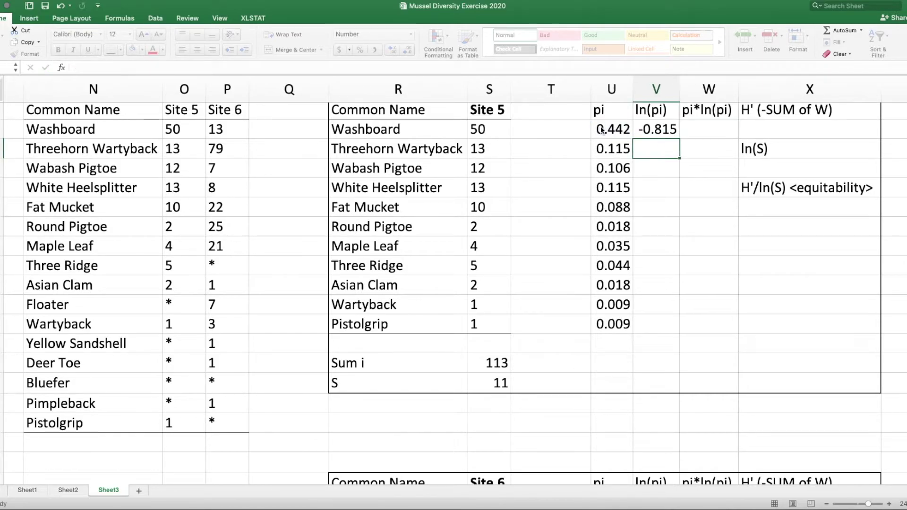
pyautogui.click(677, 134)
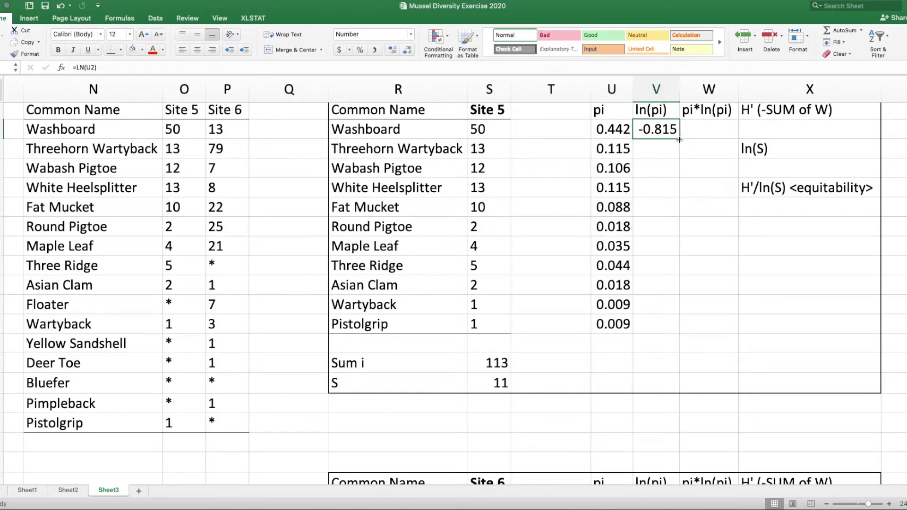
pyautogui.moveTo(679, 140); pyautogui.dragTo(680, 337)
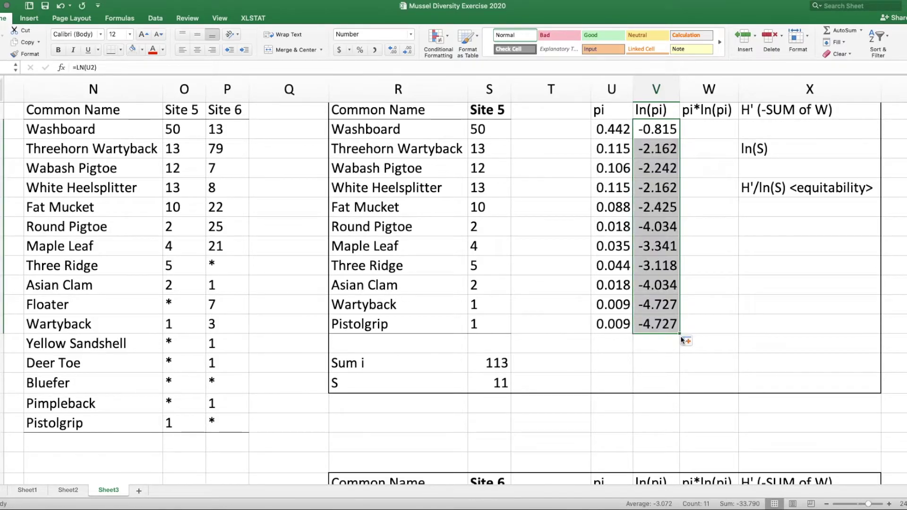
pyautogui.click(720, 346)
# Enter =(U2*V2) in W2 and fill down to W12, giving pi*ln(pi) -0.361 to -0.042
pyautogui.click(706, 143)
pyautogui.click(704, 127)
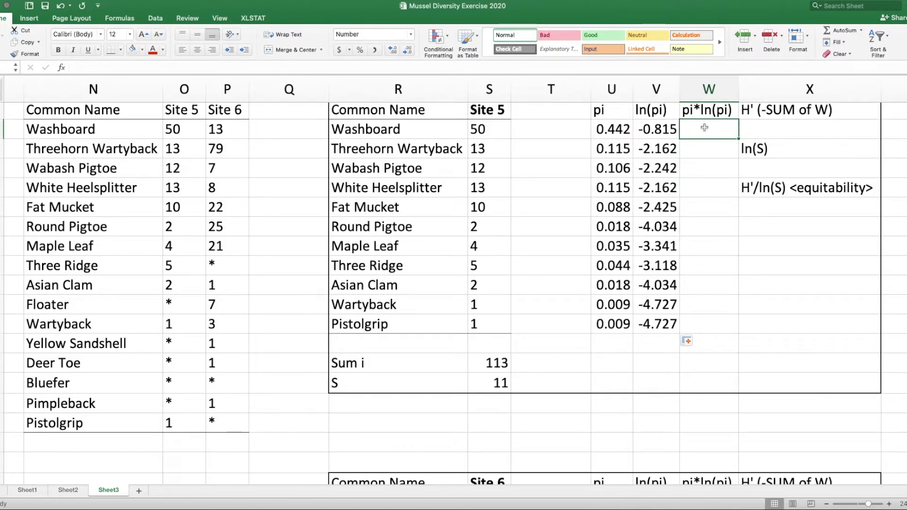
pyautogui.write('=(')
pyautogui.click(620, 129)
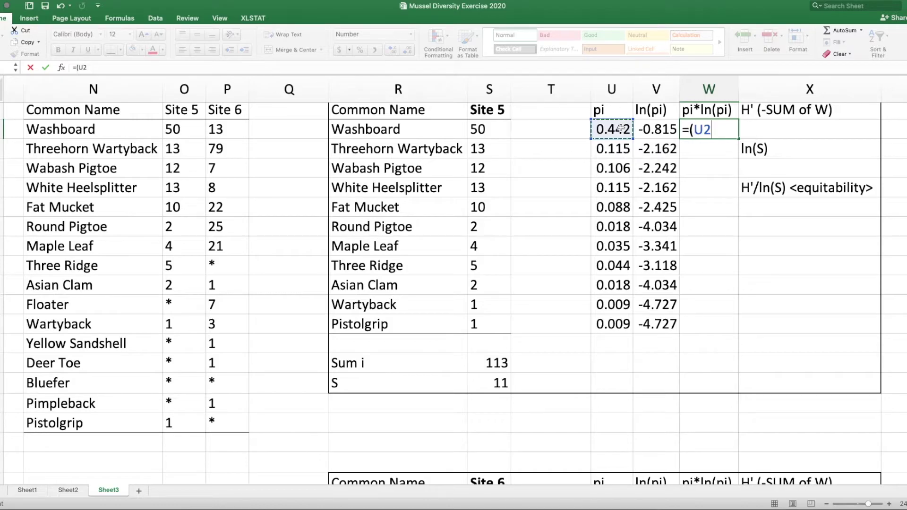
pyautogui.write('*')
pyautogui.click(656, 129)
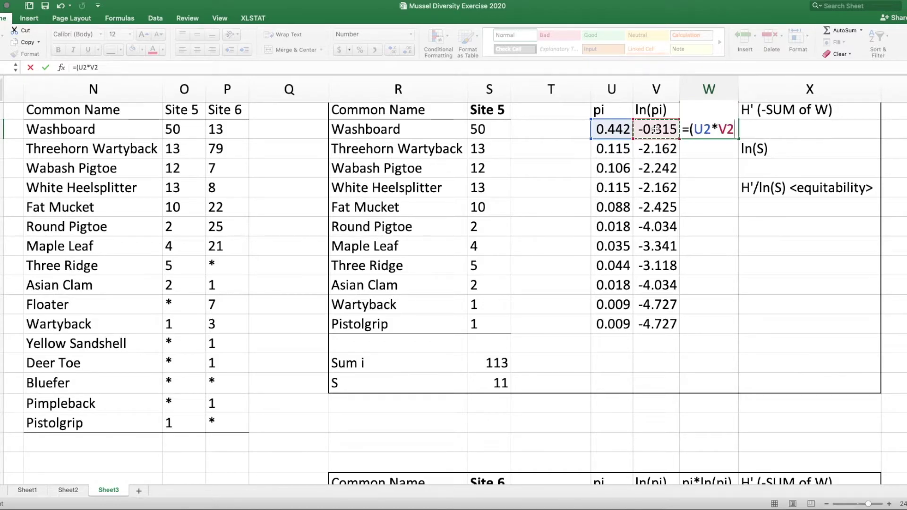
pyautogui.write(')')
pyautogui.press('Return')
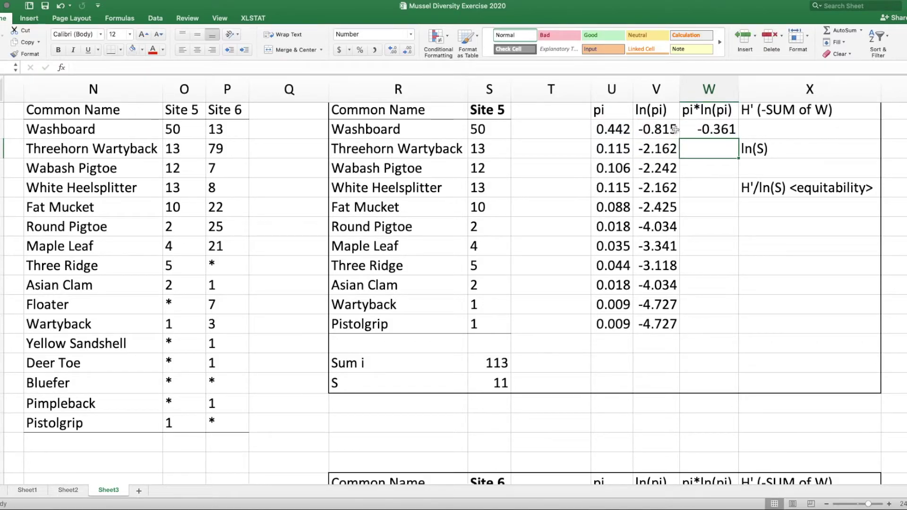
pyautogui.click(693, 129)
pyautogui.moveTo(738, 139); pyautogui.dragTo(737, 328)
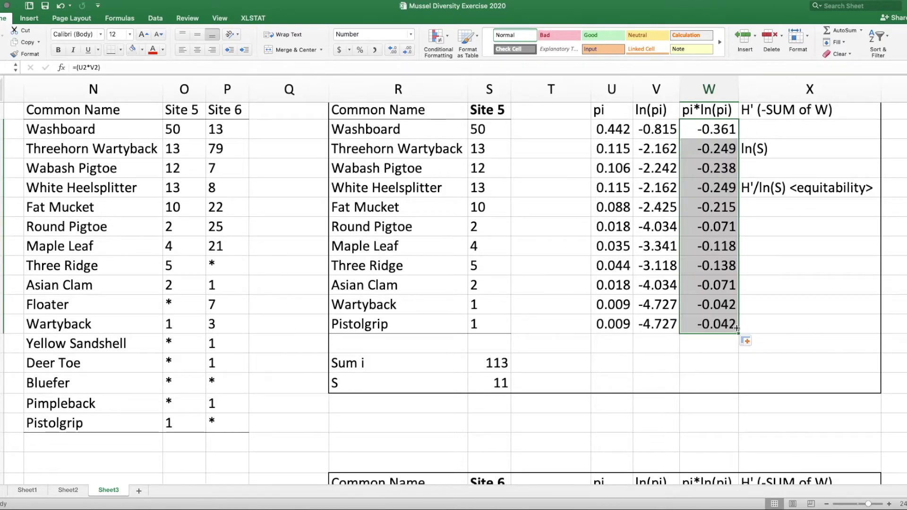
# Compute Site 5's H' as =-SUM(W2:W12), giving 1.794
pyautogui.click(758, 128)
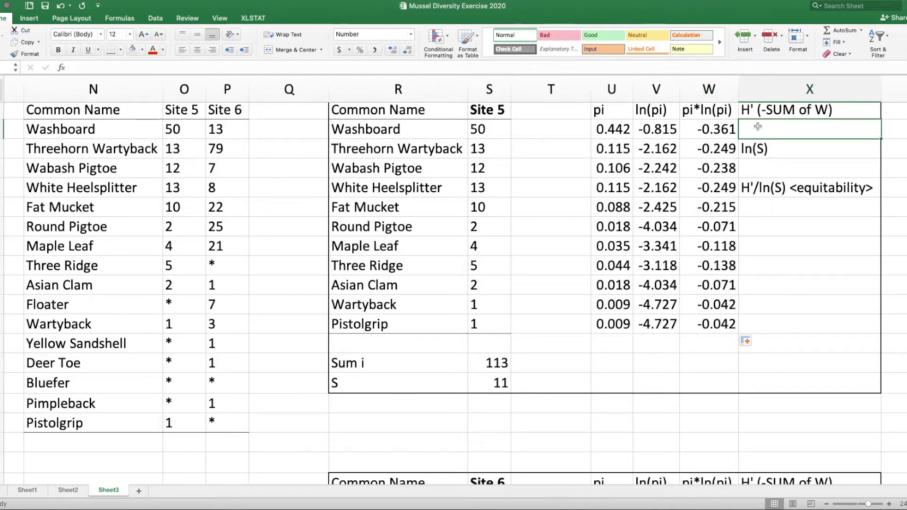
pyautogui.write('=-SUM(')
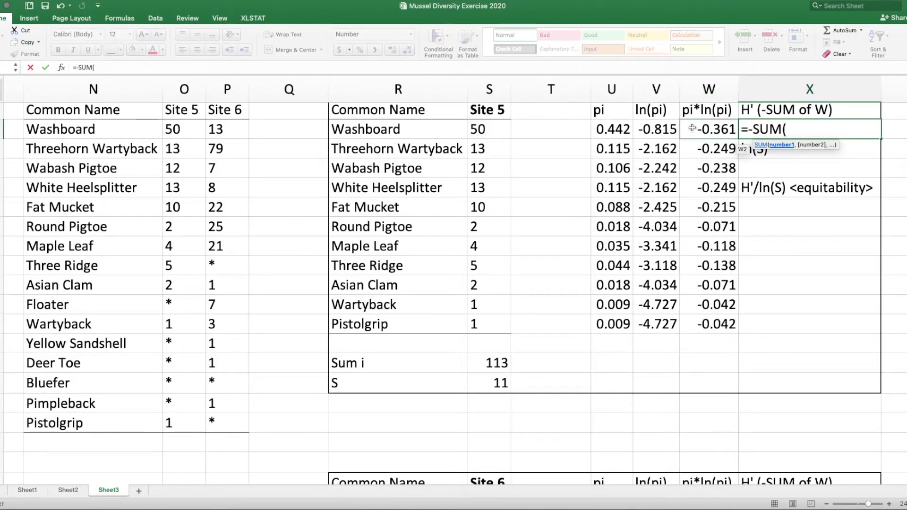
pyautogui.moveTo(692, 128); pyautogui.dragTo(718, 321)
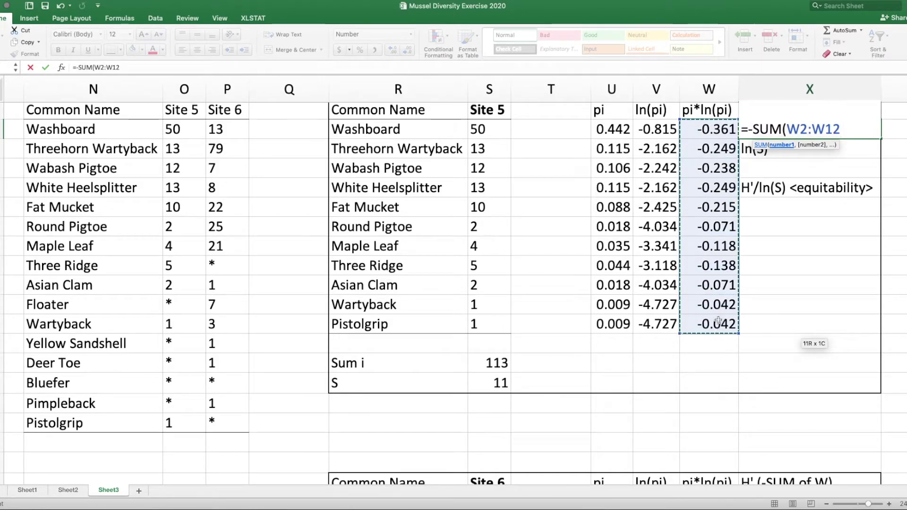
pyautogui.write(')')
pyautogui.press('Return')
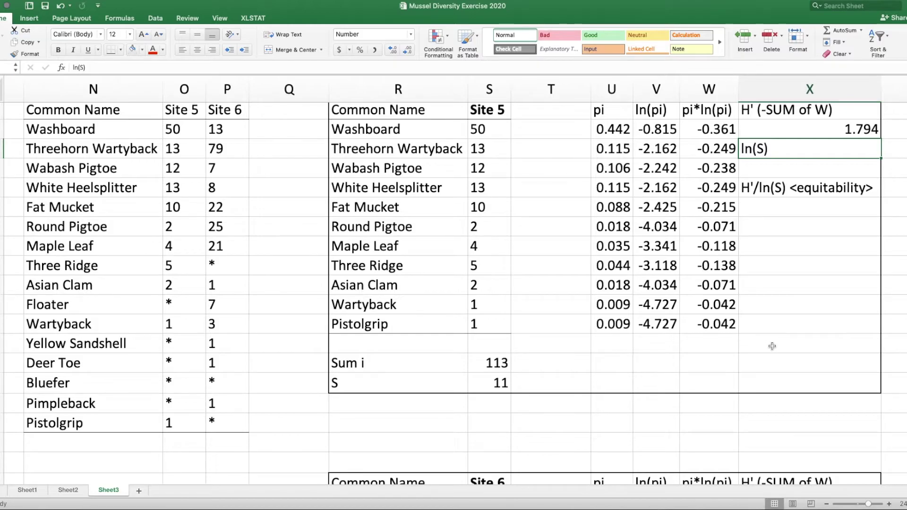
# Enter =LN(S15) under the ln(S) label, giving 2.398
pyautogui.click(782, 166)
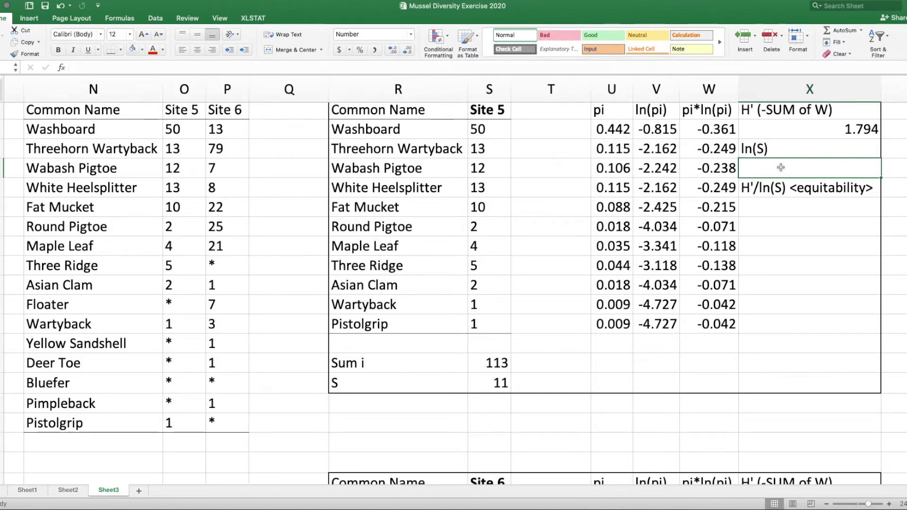
pyautogui.write('=LN(')
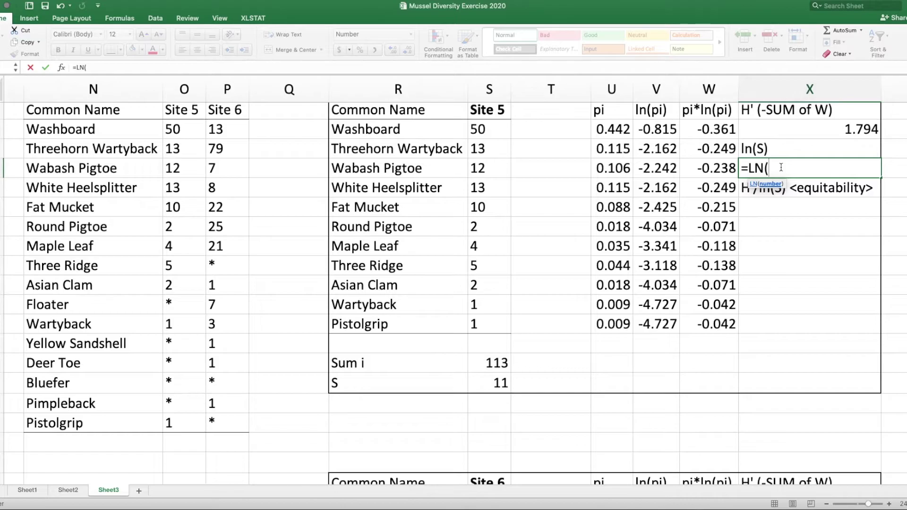
pyautogui.click(491, 383)
pyautogui.write(')')
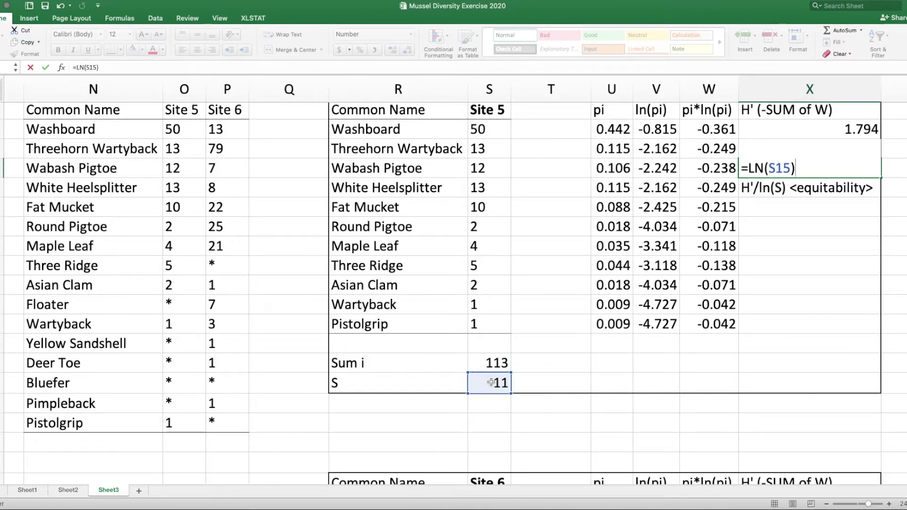
pyautogui.press('Return')
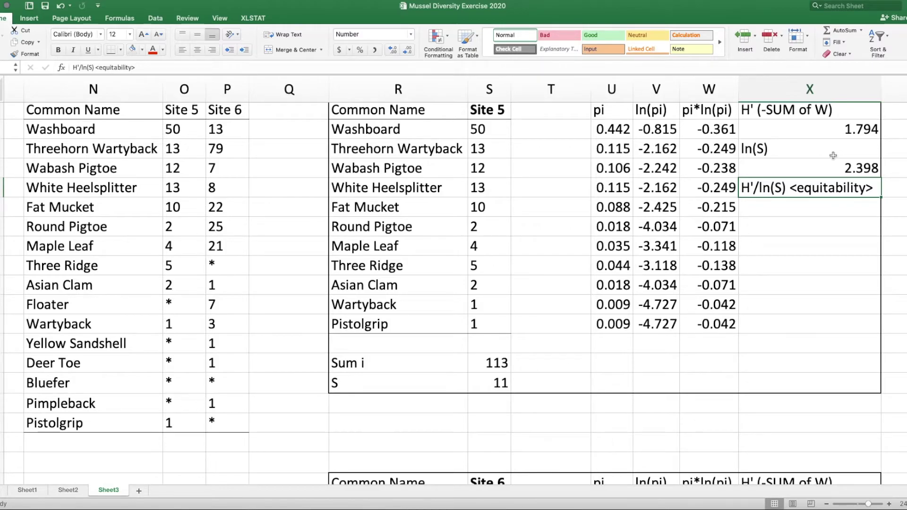
# Enter equitability =(X2/X4) under its label, giving 0.748
pyautogui.click(772, 209)
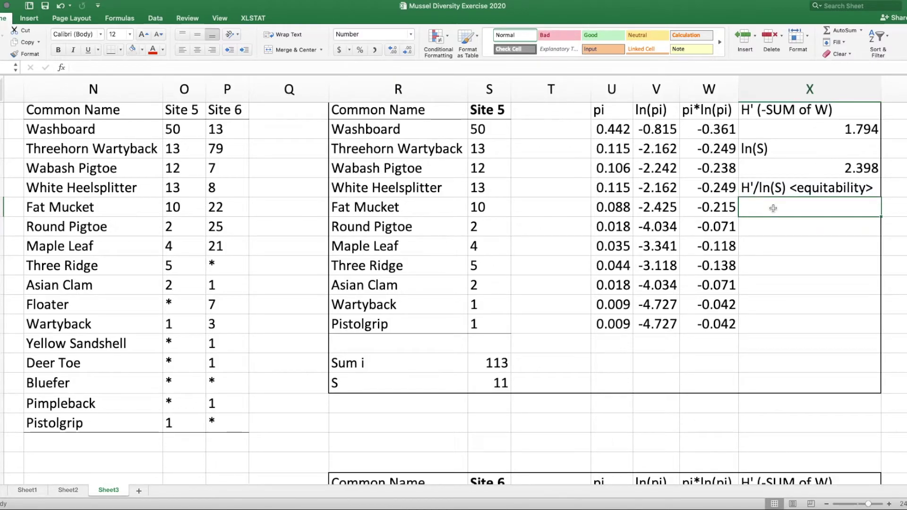
pyautogui.write('=(')
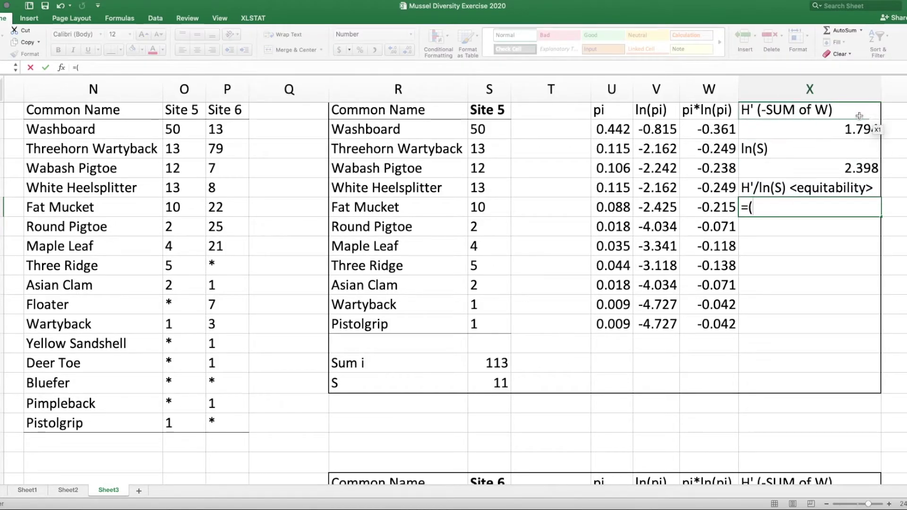
pyautogui.click(850, 128)
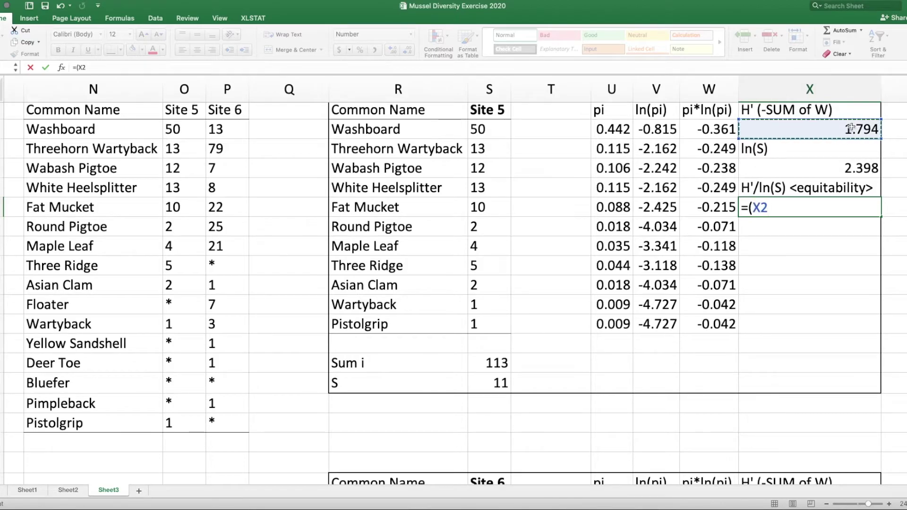
pyautogui.write('/')
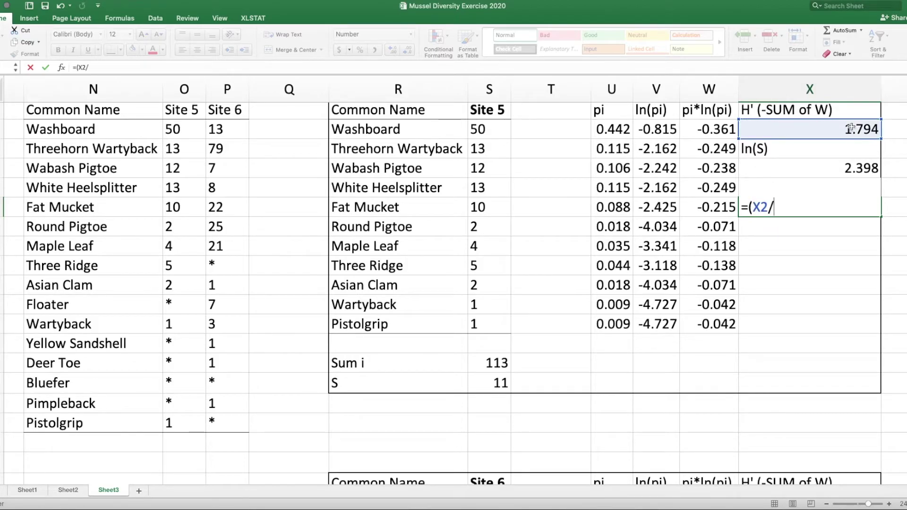
pyautogui.click(846, 168)
pyautogui.write(')')
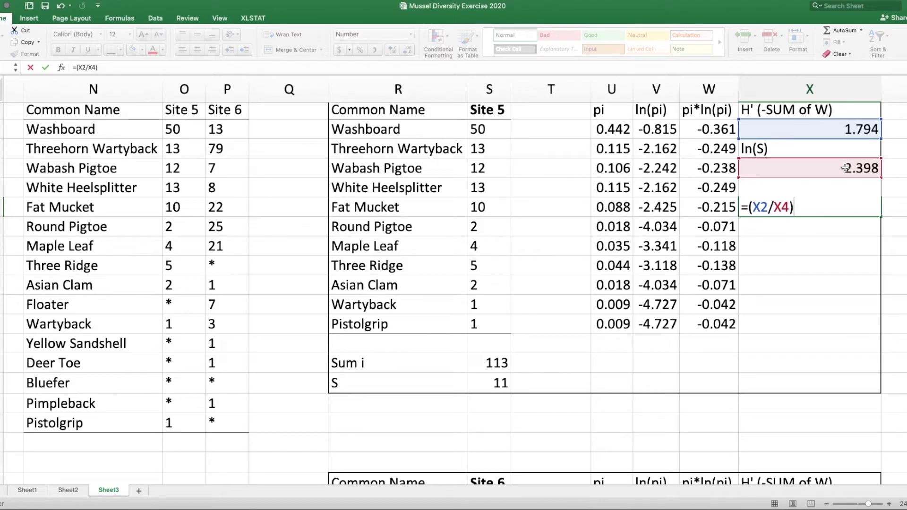
pyautogui.press('Return')
pyautogui.click(838, 267)
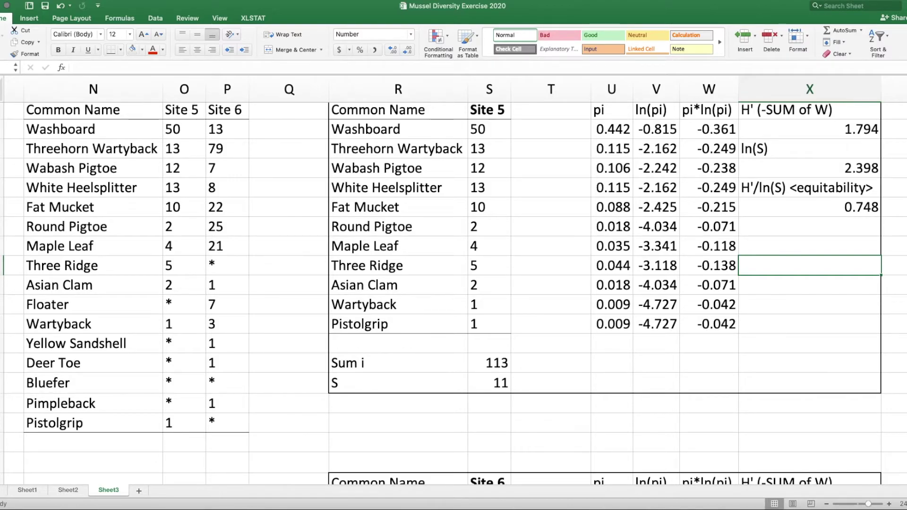
pyautogui.scroll(-5, 325, 417)
# Total the Site 6 counts beside Sum i with =SUM(S21:S33), giving 189
pyautogui.scroll(-2, 326, 417)
pyautogui.hscroll(3, 326, 418)
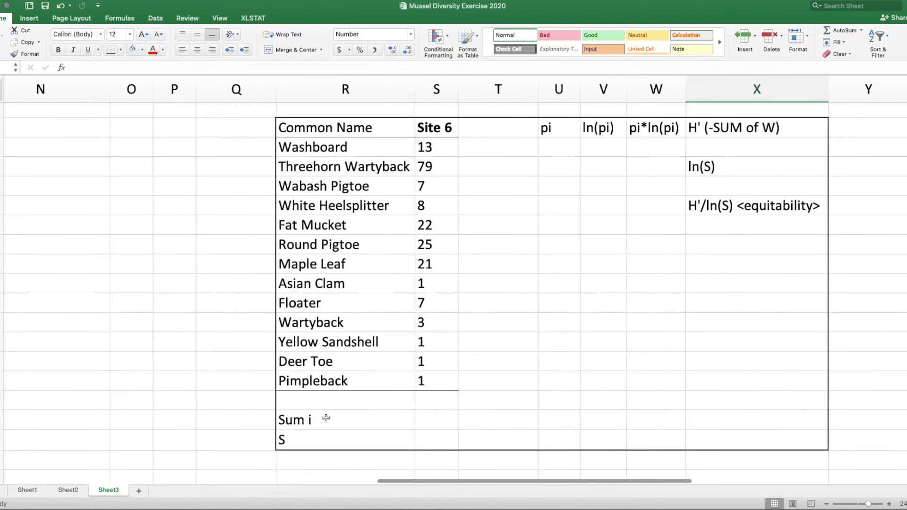
pyautogui.click(436, 409)
pyautogui.write('=SUM(')
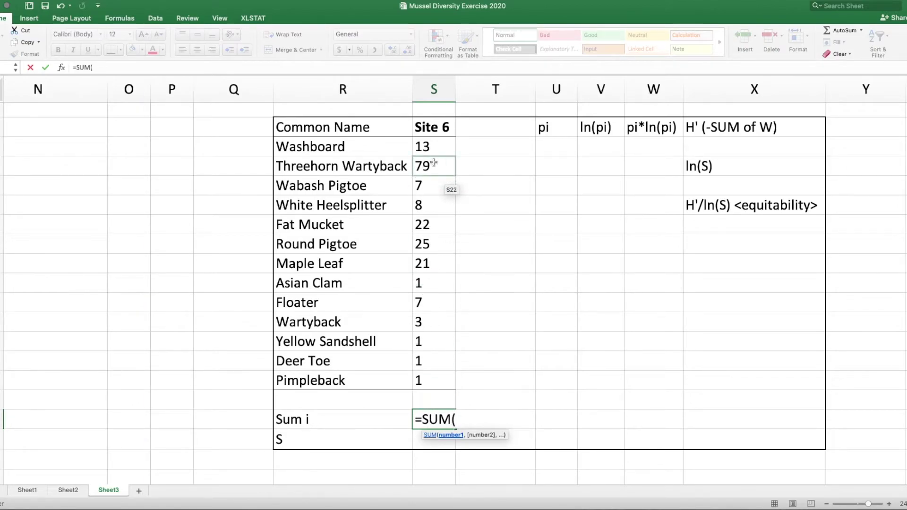
pyautogui.moveTo(421, 146); pyautogui.dragTo(420, 381)
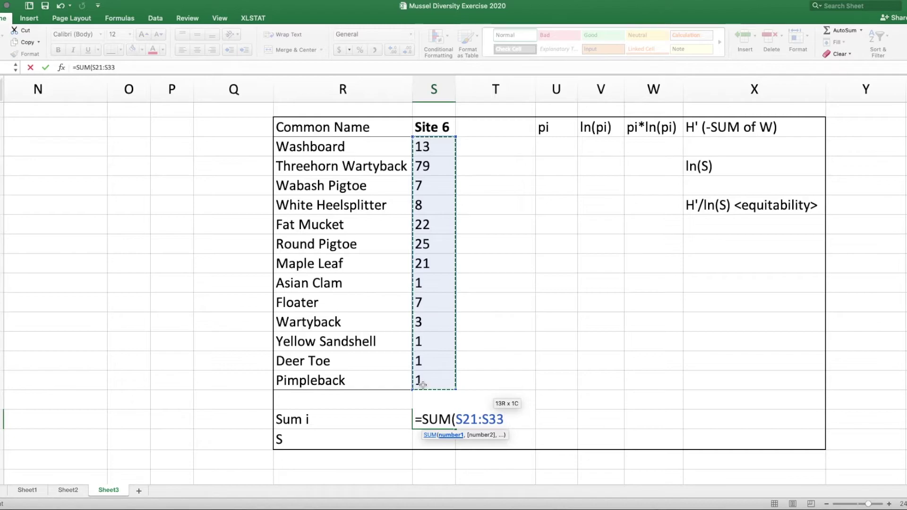
pyautogui.write(')')
pyautogui.press('Return')
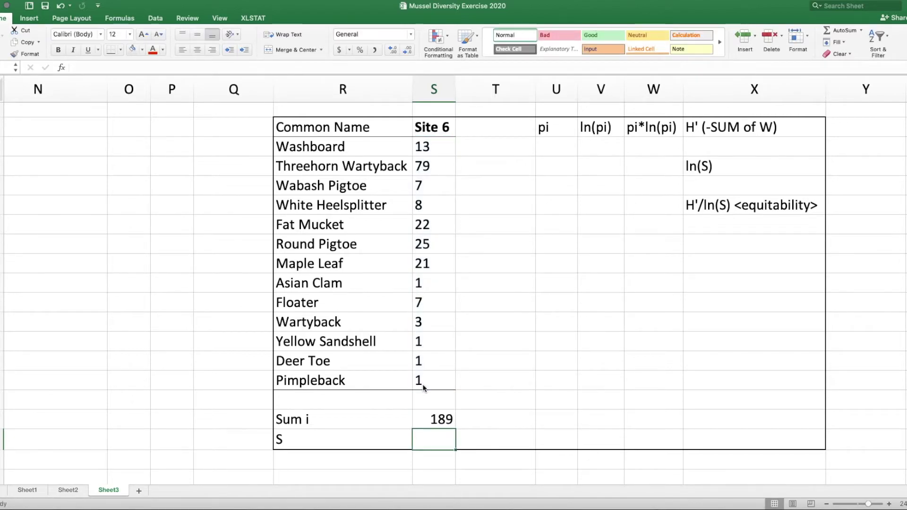
# Count the Site 6 species rows and enter 13 beside S
pyautogui.click(328, 379)
pyautogui.press('Up')
pyautogui.press('Up')
pyautogui.press('Up')
pyautogui.press('Up')
pyautogui.press('Up')
pyautogui.press('Up')
pyautogui.press('Up')
pyautogui.press('Up')
pyautogui.press('Up')
pyautogui.press('Up')
pyautogui.press('Up')
pyautogui.press('Up')
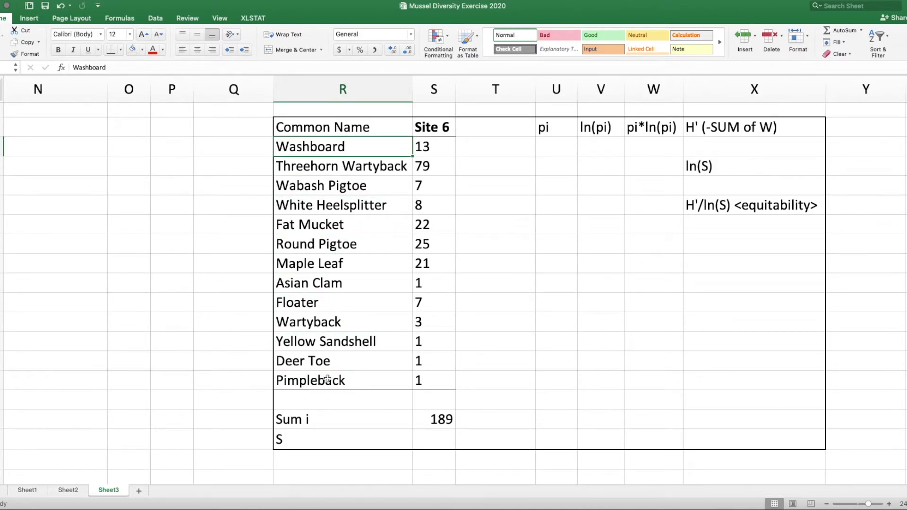
pyautogui.click(436, 437)
pyautogui.write('13')
pyautogui.press('Return')
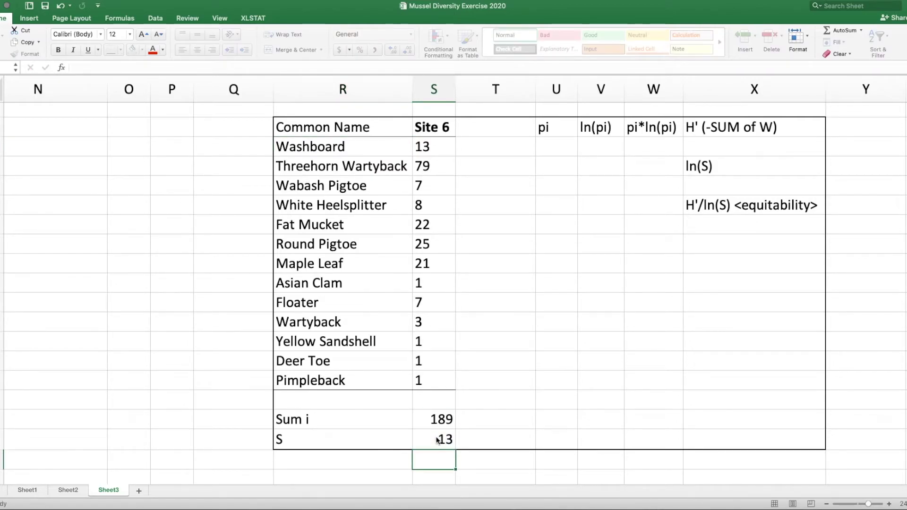
# Enter Site 6 pi as =(S21/189) and fill it down to Pimpleback, starting at 0.069
pyautogui.click(553, 144)
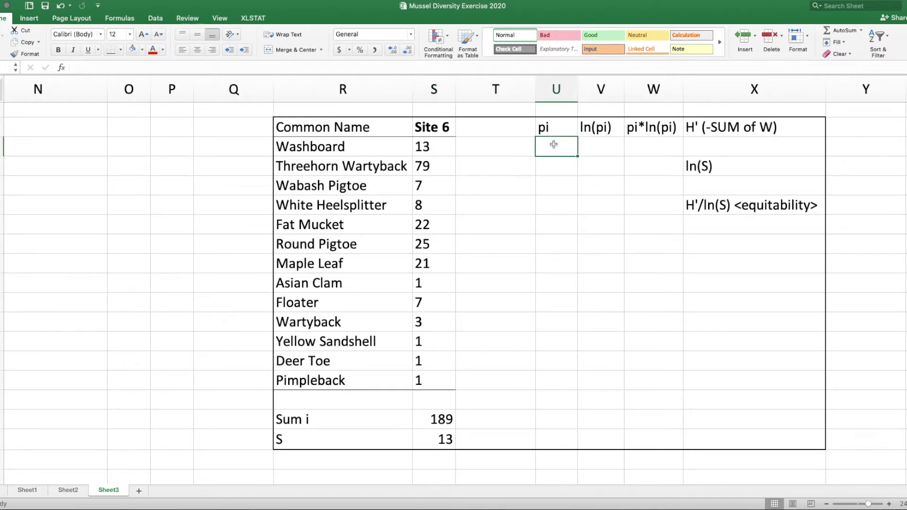
pyautogui.write('=(')
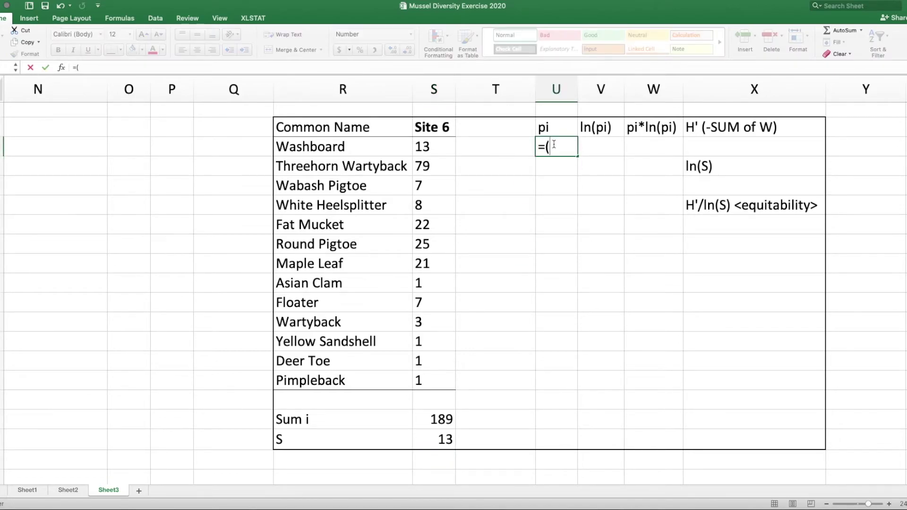
pyautogui.click(425, 145)
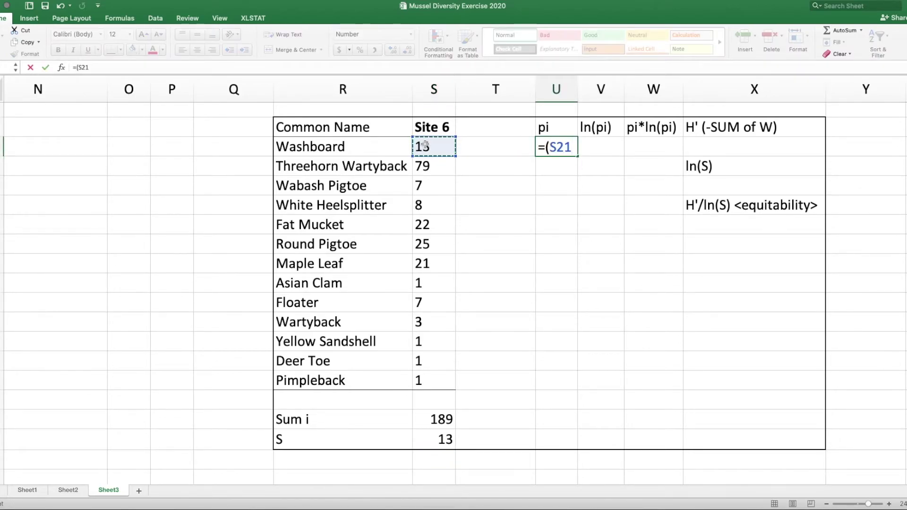
pyautogui.write('/189')
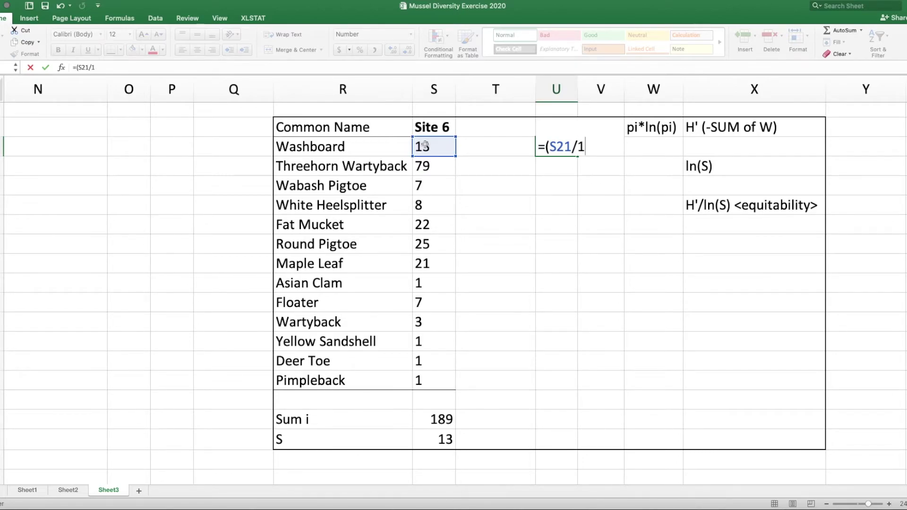
pyautogui.press('Return')
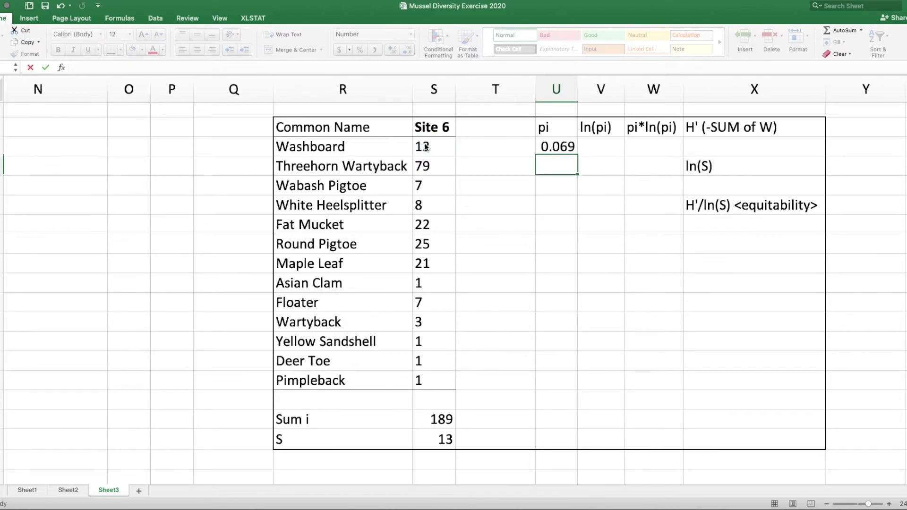
pyautogui.click(555, 147)
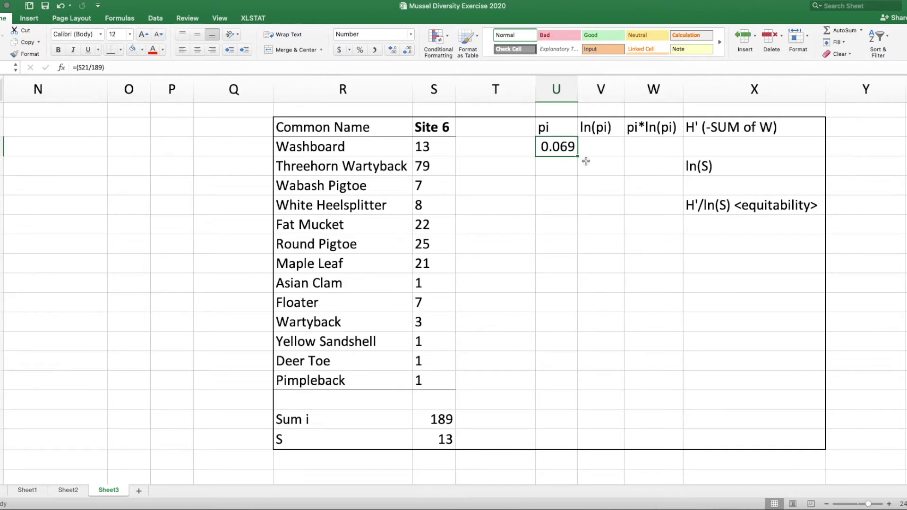
pyautogui.moveTo(577, 155); pyautogui.dragTo(584, 393)
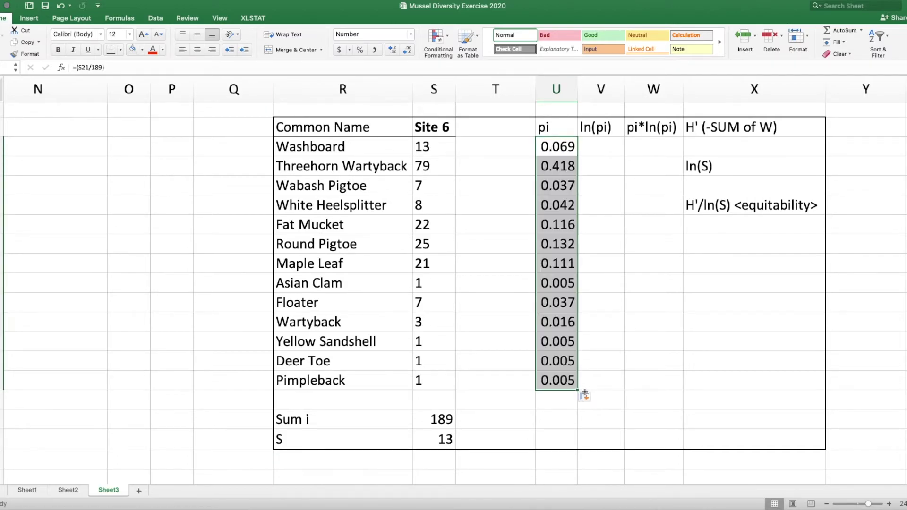
# Enter =LN(U21) for Washboard and fill ln(pi) down to Pimpleback
pyautogui.click(594, 142)
pyautogui.write('=')
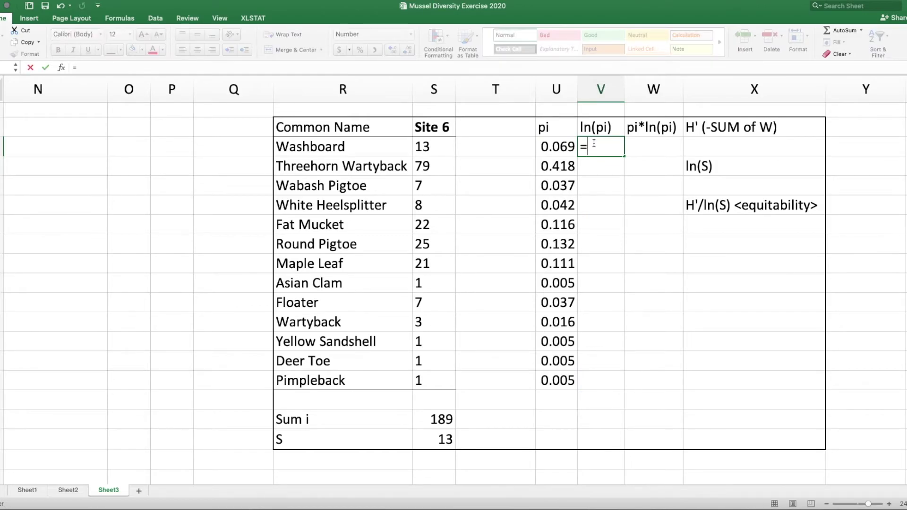
pyautogui.write('LN(')
pyautogui.click(547, 146)
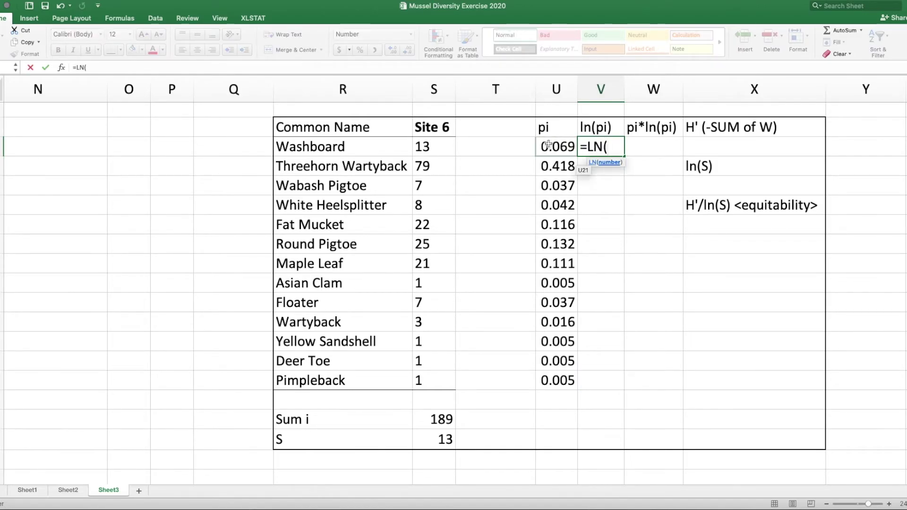
pyautogui.write(')')
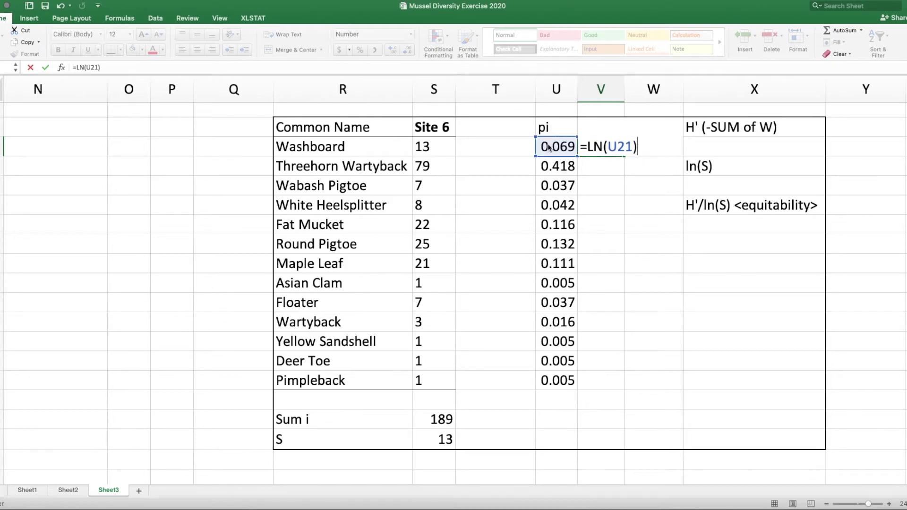
pyautogui.press('Return')
pyautogui.click(605, 144)
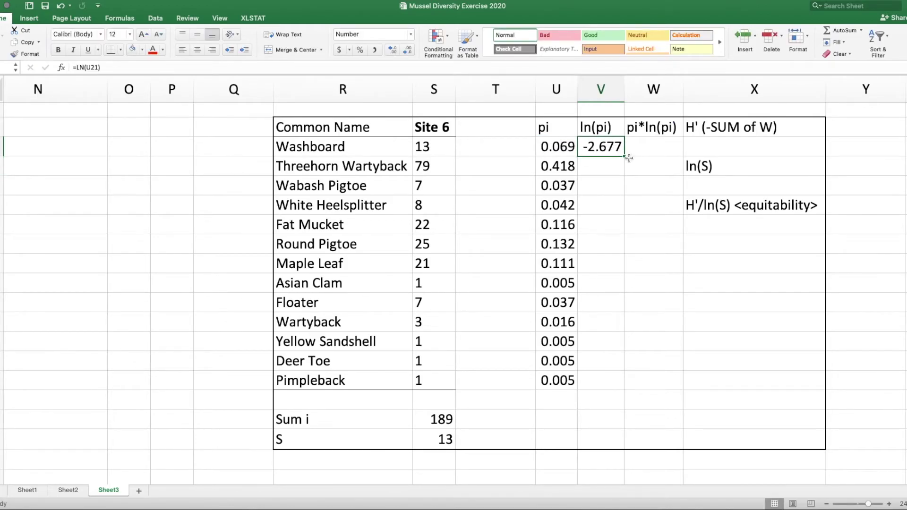
pyautogui.moveTo(625, 155); pyautogui.dragTo(627, 397)
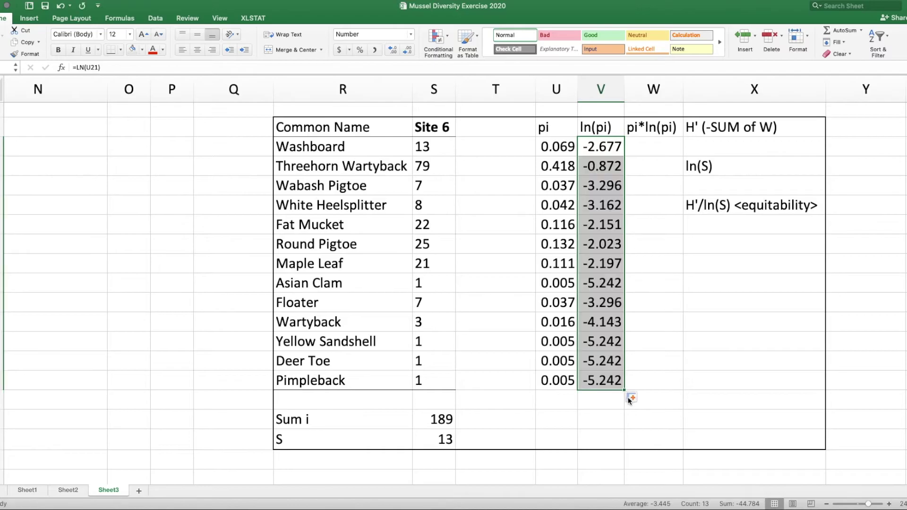
# Enter =(U21*V21) in W21 and fill down to W33, giving pi*ln(pi) -0.184 to -0.028
pyautogui.click(644, 145)
pyautogui.write('=')
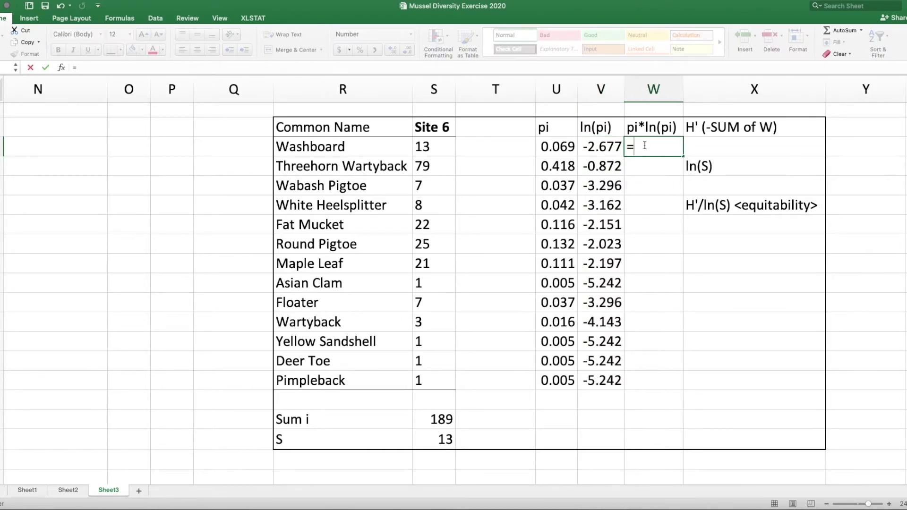
pyautogui.write('(')
pyautogui.click(557, 146)
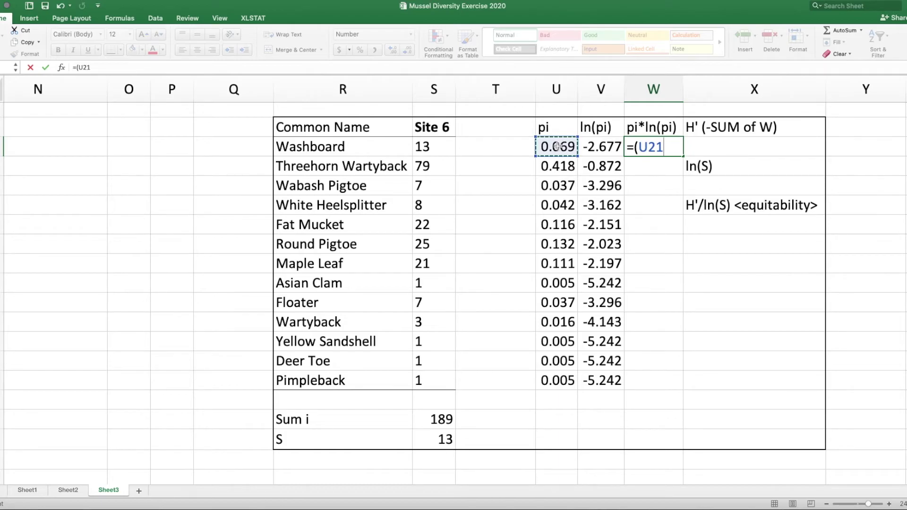
pyautogui.write('*')
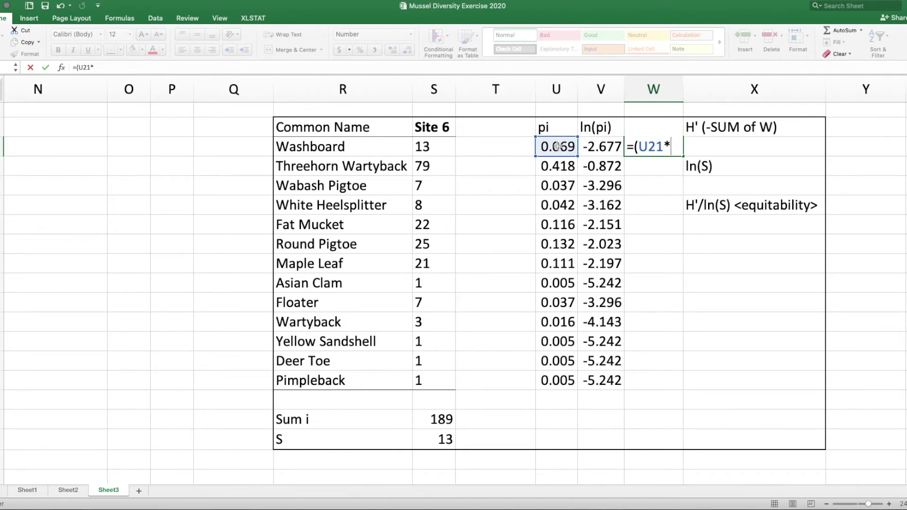
pyautogui.click(595, 146)
pyautogui.write(')')
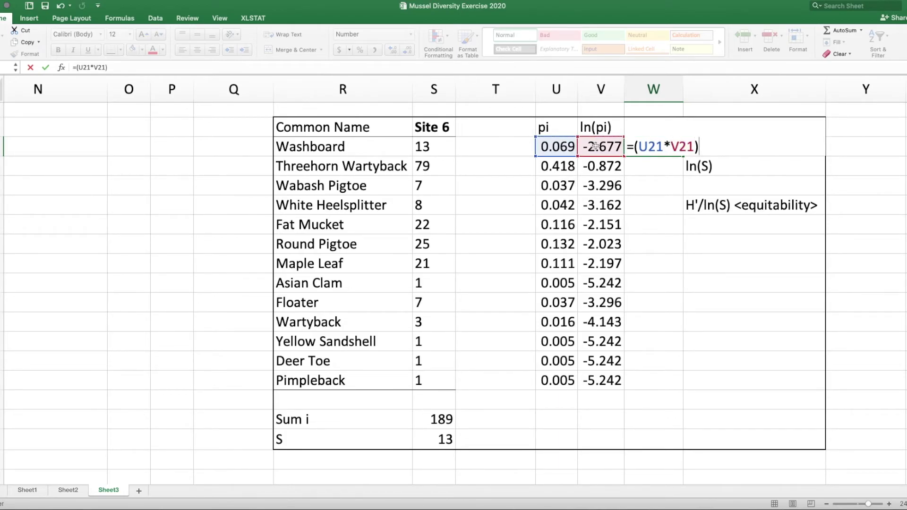
pyautogui.press('Return')
pyautogui.click(678, 146)
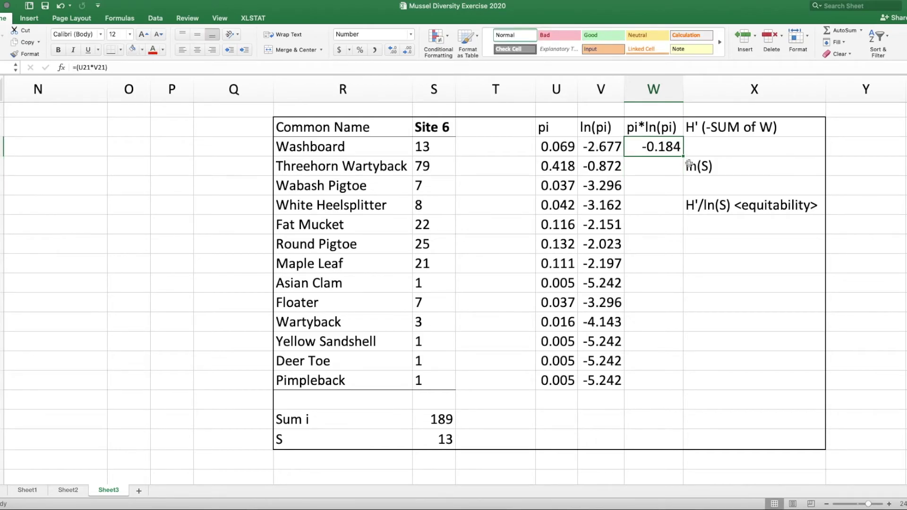
pyautogui.moveTo(683, 156); pyautogui.dragTo(682, 388)
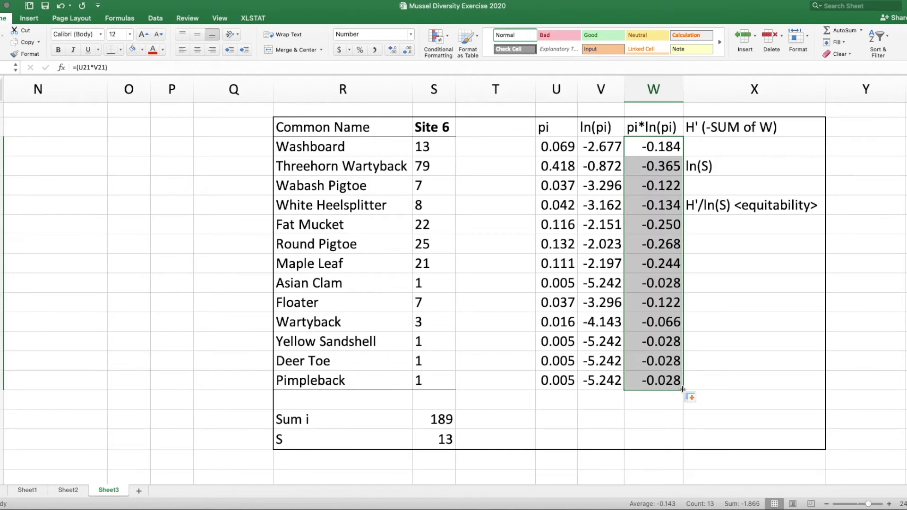
# Compute Site 6's H' in X21 as =-SUM(W21:W33), giving 1.865
pyautogui.click(714, 143)
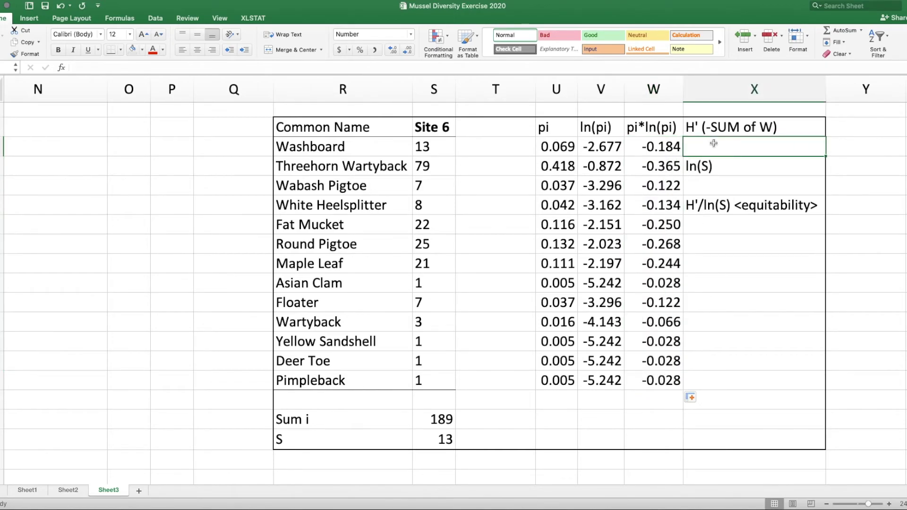
pyautogui.write('=-SU')
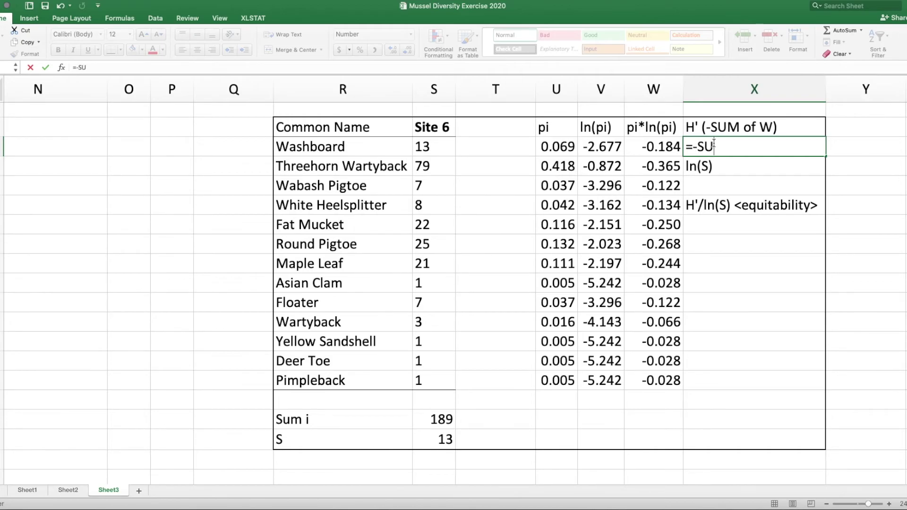
pyautogui.write('M(')
pyautogui.moveTo(652, 148); pyautogui.dragTo(664, 382)
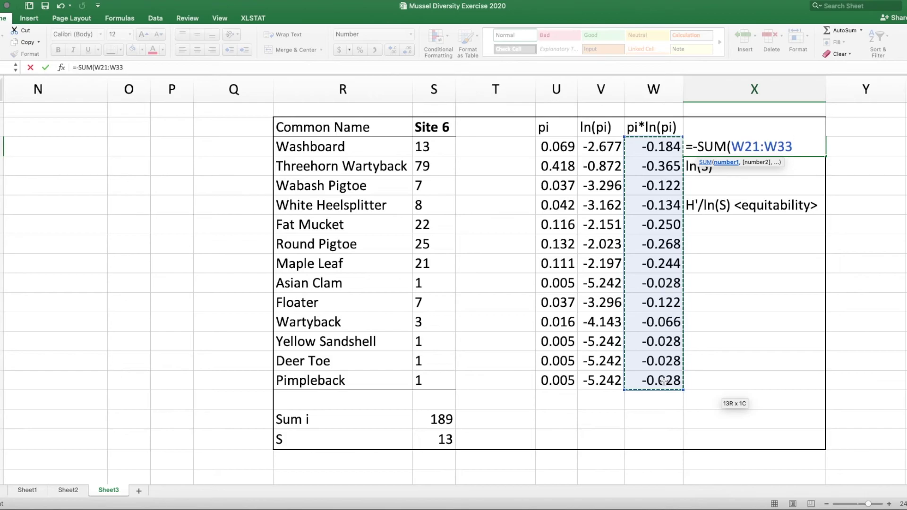
pyautogui.write(')')
pyautogui.press('Return')
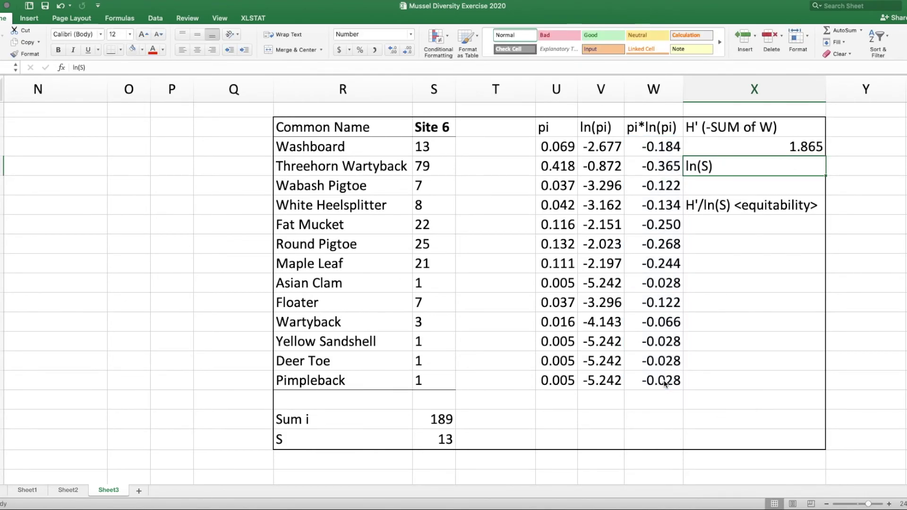
# Enter =LN(S36) in X23 for ln(S), giving 2.565
pyautogui.click(760, 182)
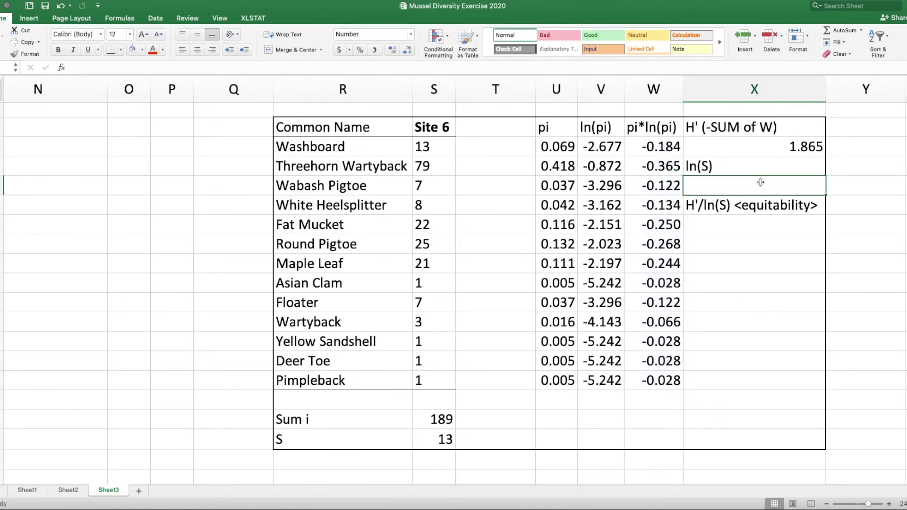
pyautogui.write('=')
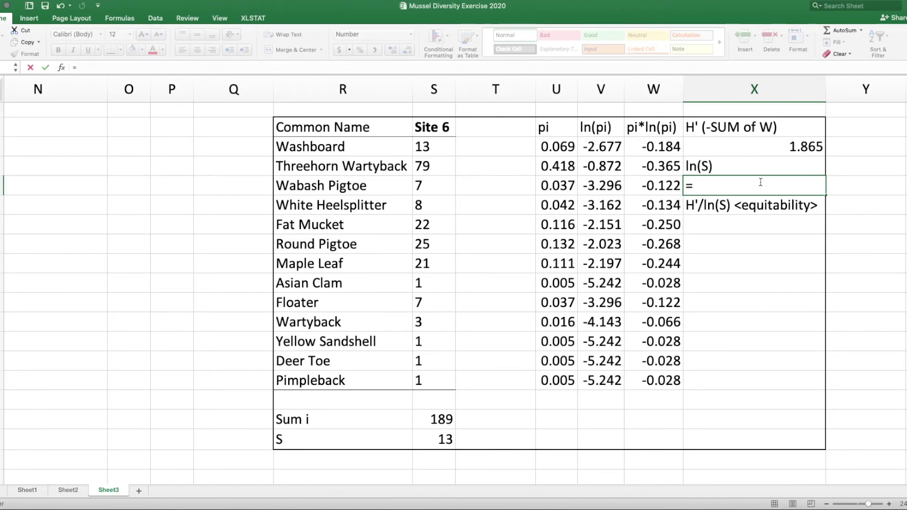
pyautogui.write('LN(')
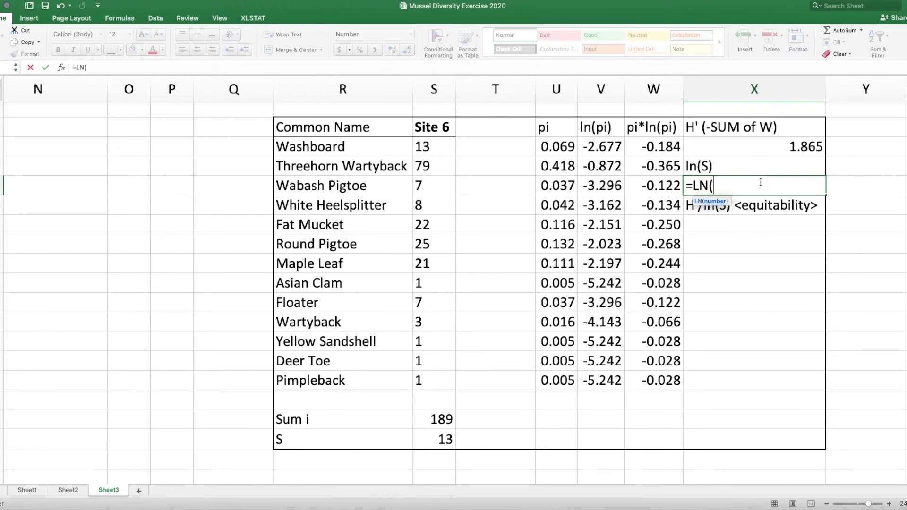
pyautogui.click(445, 438)
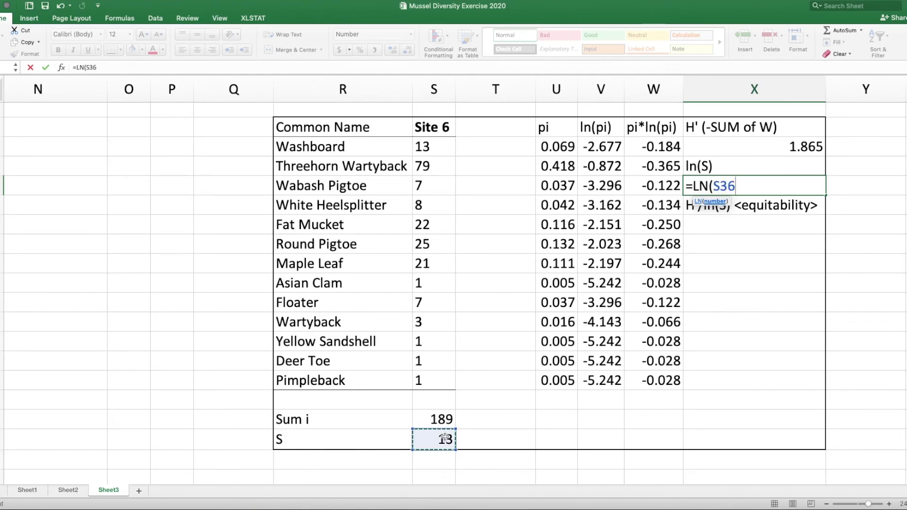
pyautogui.write(')')
pyautogui.press('Return')
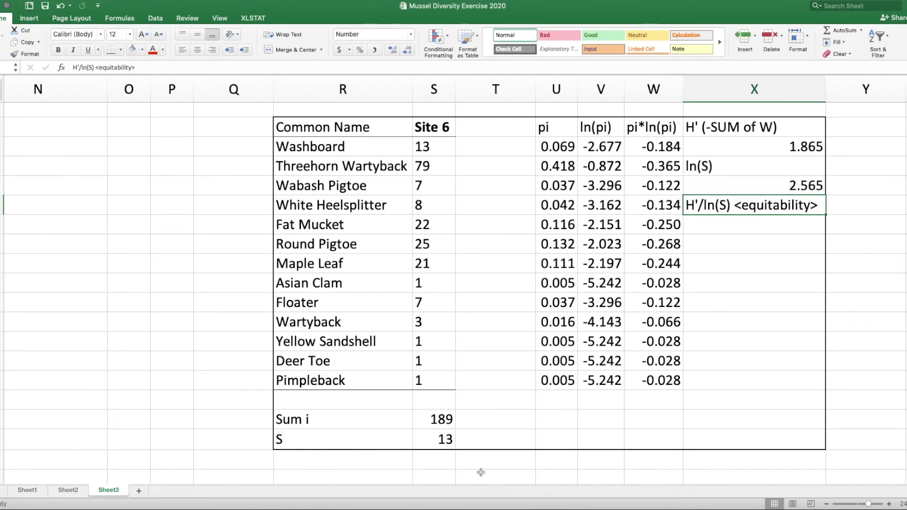
# Enter equitability =(X21/X23) in X25, giving 0.727
pyautogui.click(712, 226)
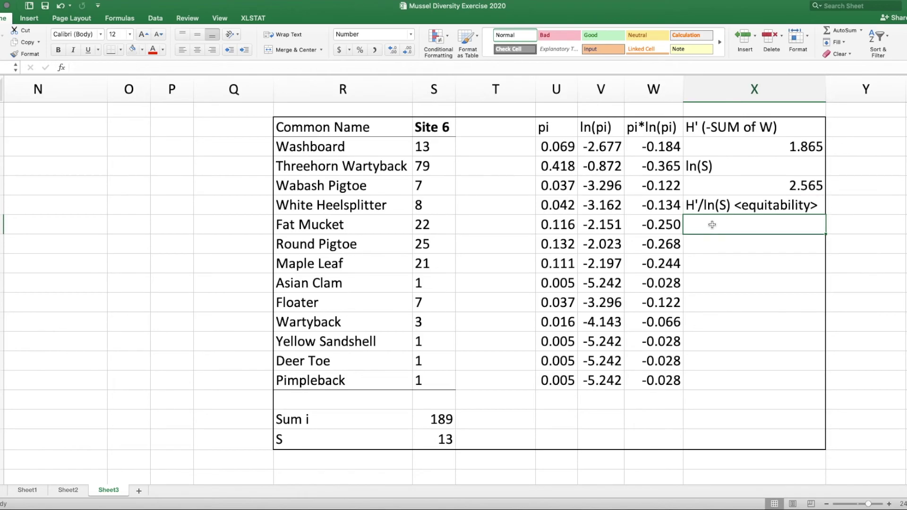
pyautogui.write('=')
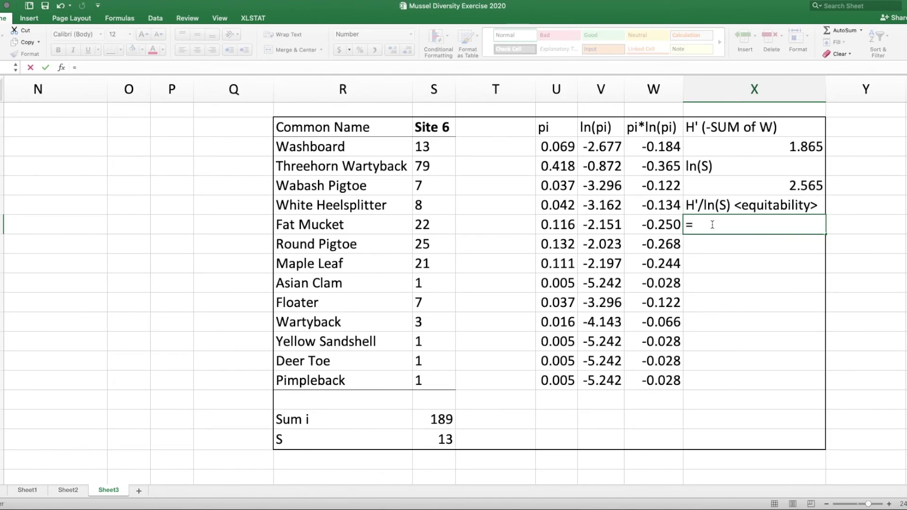
pyautogui.click(793, 168)
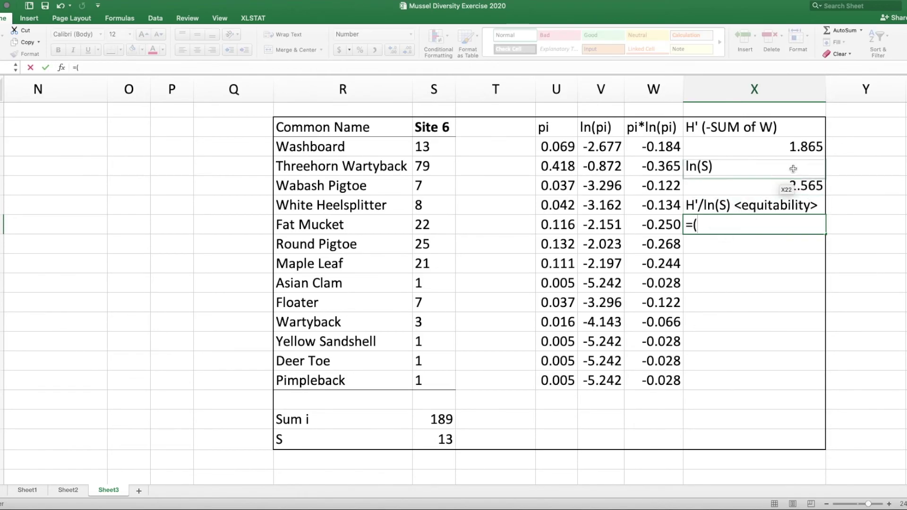
pyautogui.click(783, 146)
pyautogui.write('/')
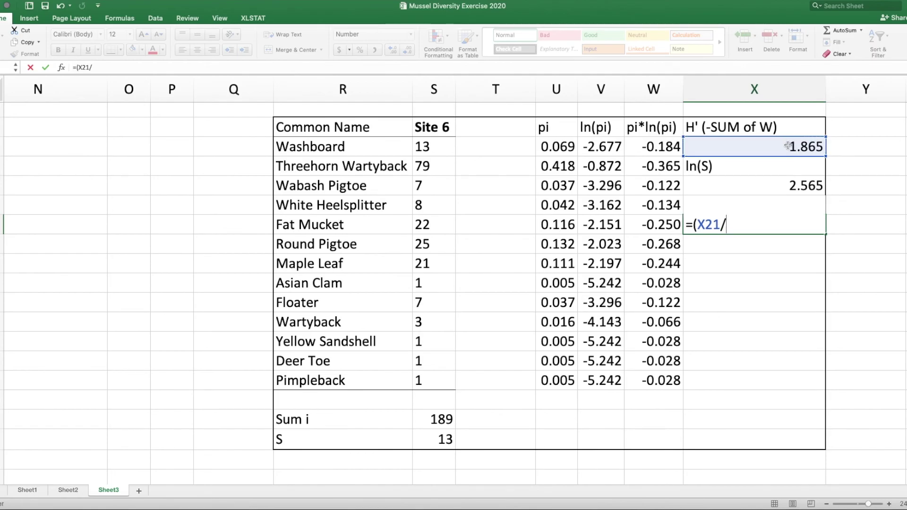
pyautogui.click(790, 187)
pyautogui.write(')')
pyautogui.press('Return')
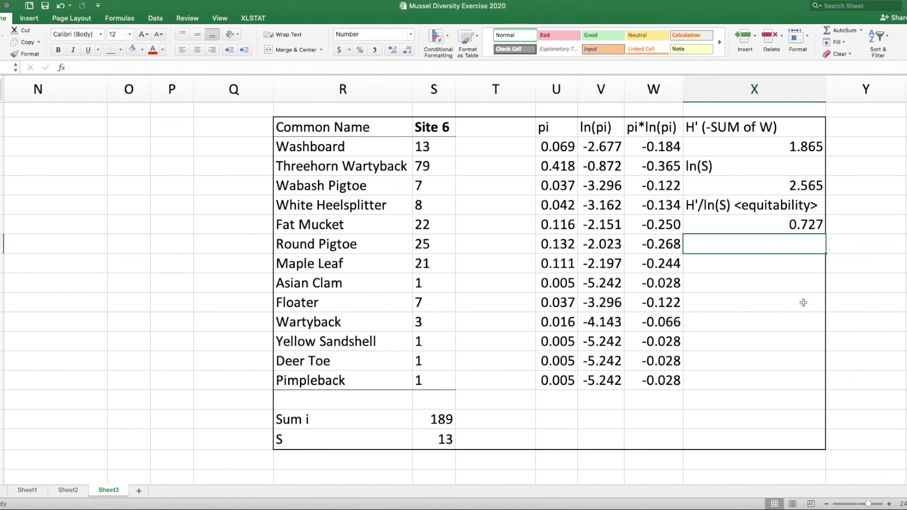
pyautogui.click(748, 273)
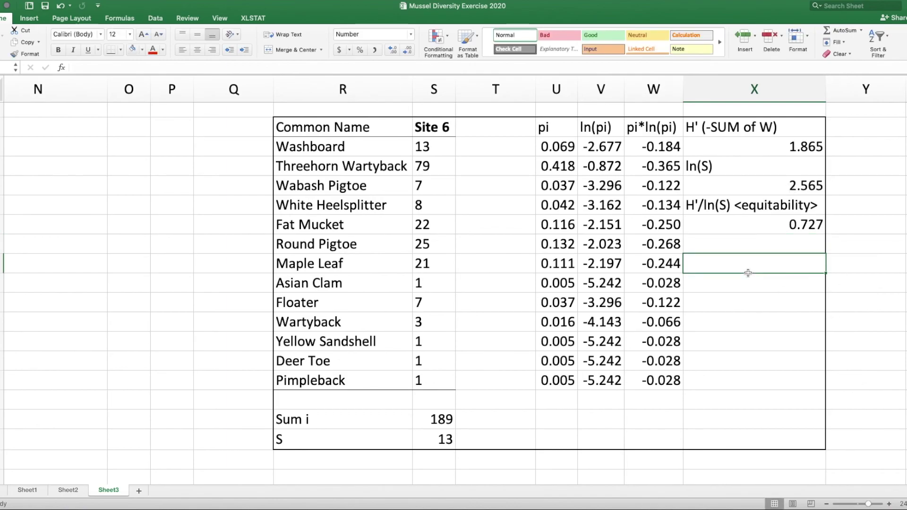
pyautogui.scroll(-2, 747, 272)
pyautogui.scroll(10, 748, 273)
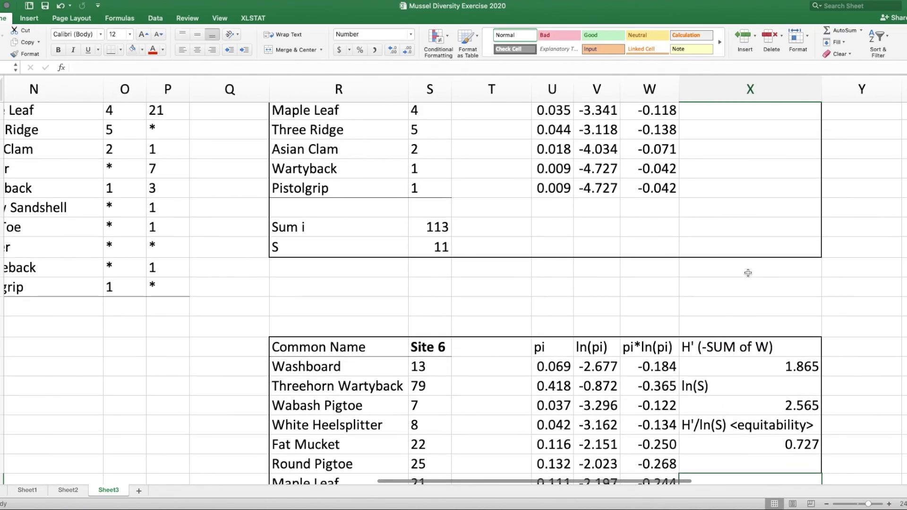
pyautogui.scroll(7, 747, 273)
pyautogui.scroll(-1, 748, 272)
pyautogui.scroll(-15, 747, 273)
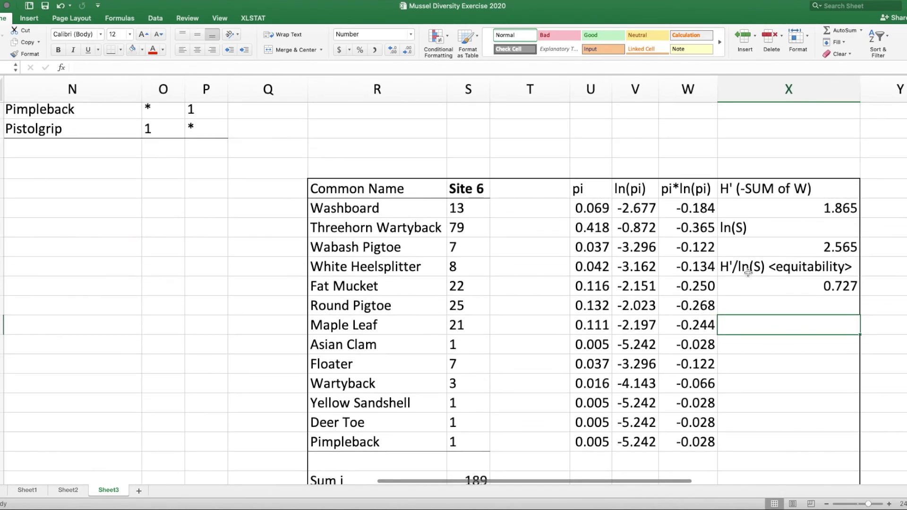